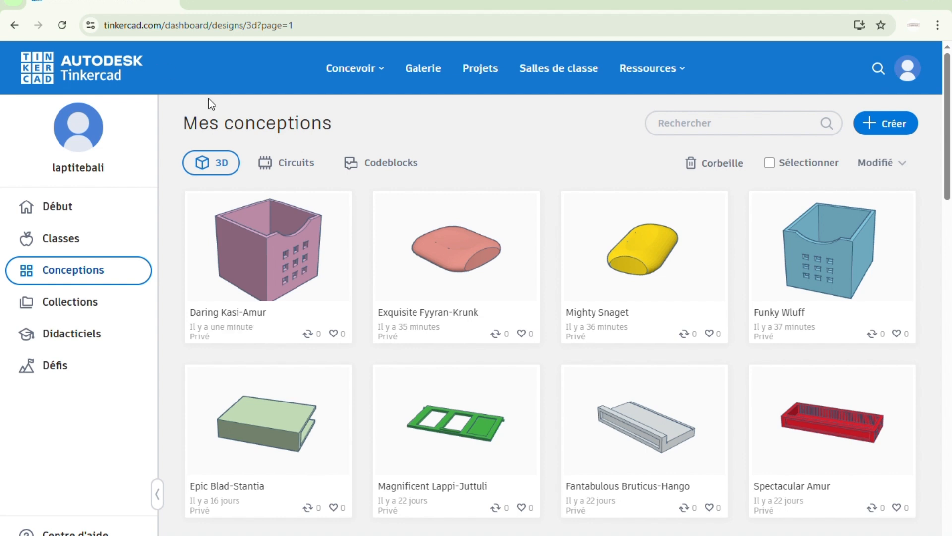
Create a new 3D design and place a solid box near the middle of the workplane.
{"action": "left_click", "coordinate": [887, 123]}
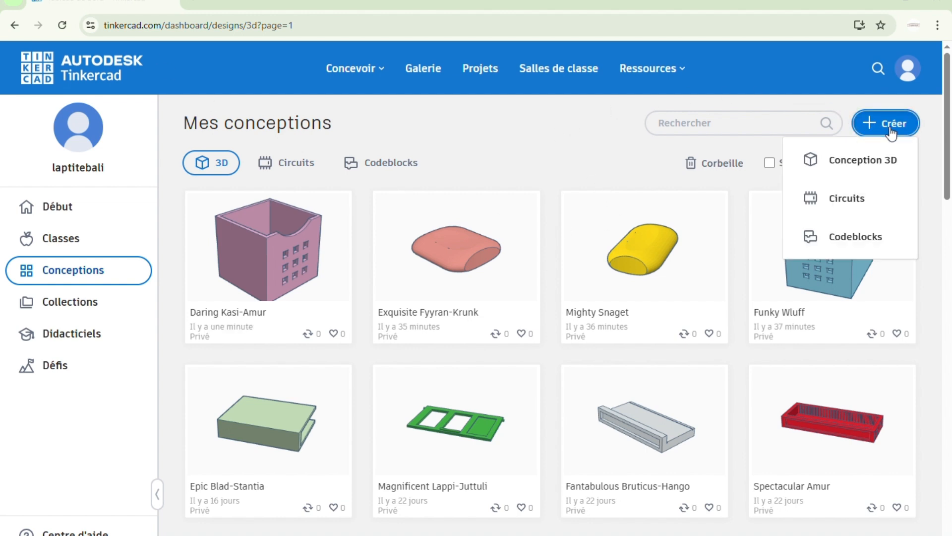
{"action": "left_click", "coordinate": [877, 162]}
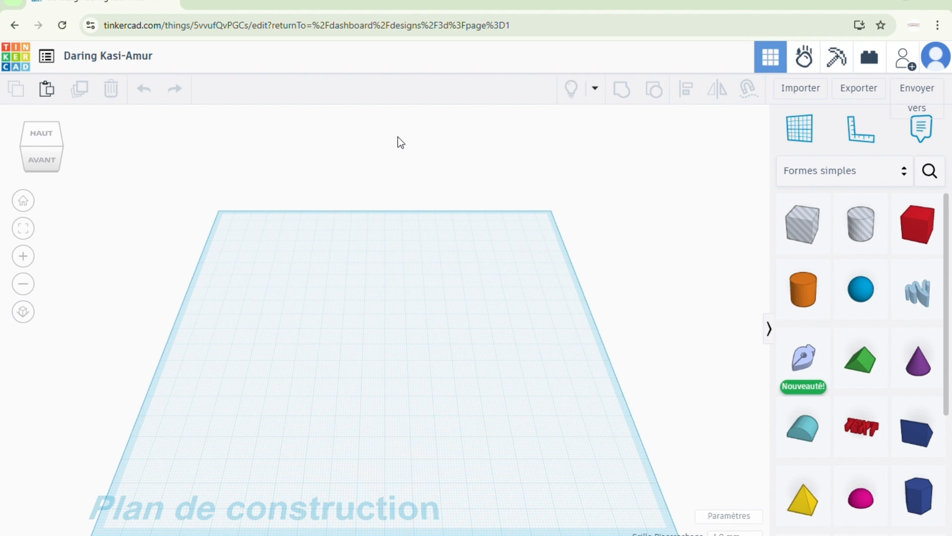
{"action": "left_click", "coordinate": [918, 232]}
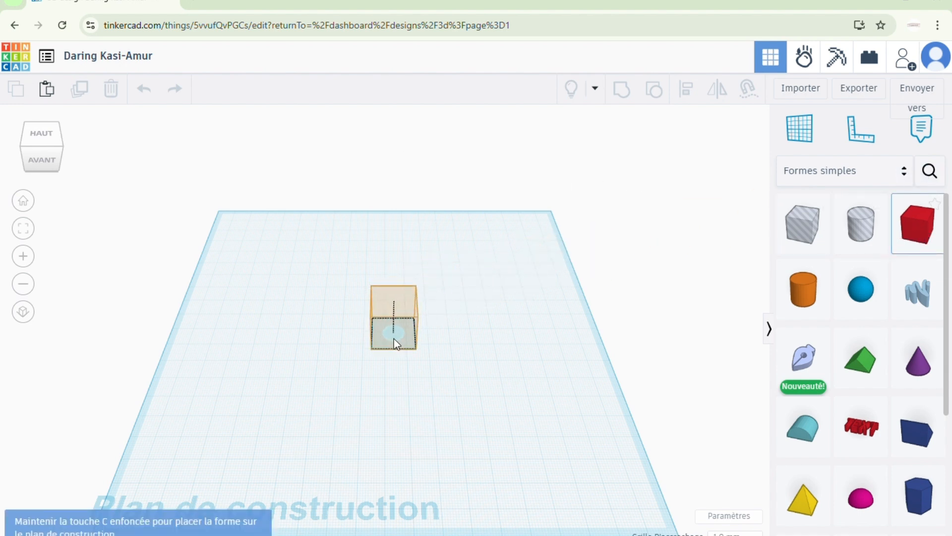
{"action": "left_click", "coordinate": [385, 359]}
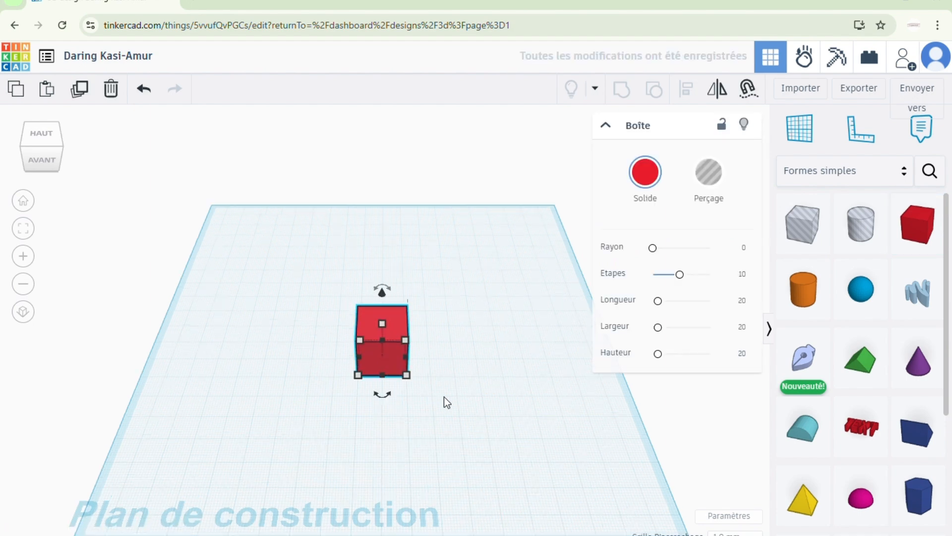
Set the solid box's base to 25 mm wide and 24 mm deep.
{"action": "scroll", "coordinate": [445, 397], "scroll_direction": "up", "scroll_amount": 5}
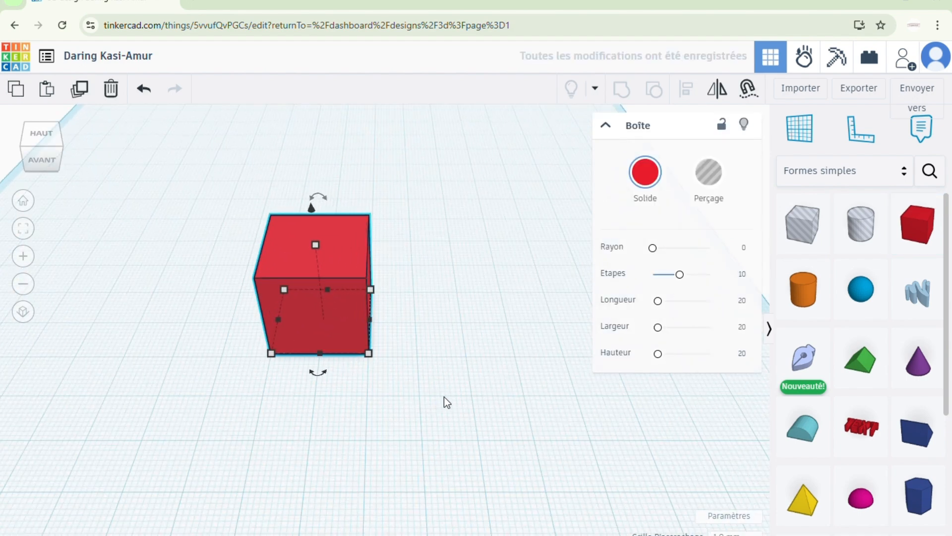
{"action": "right_click_drag", "start_coordinate": [427, 344], "coordinate": [506, 370]}
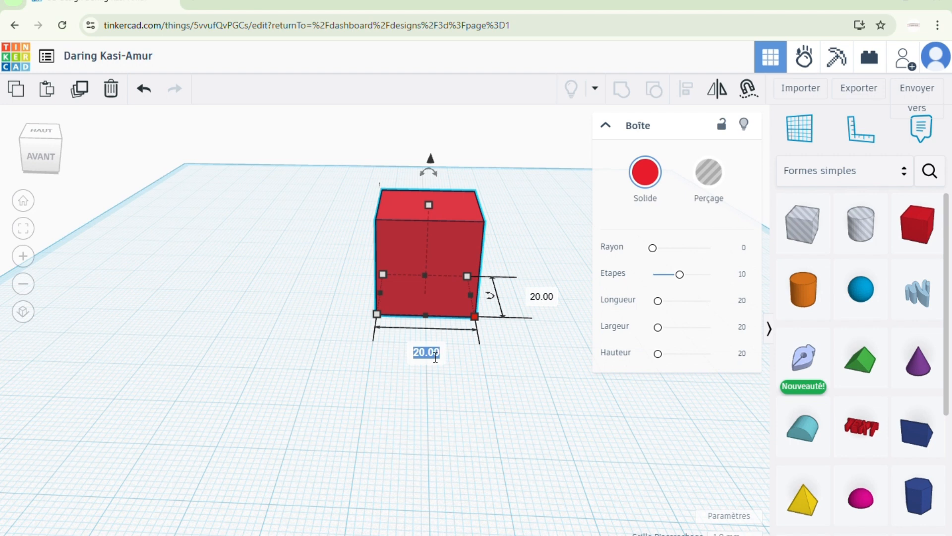
{"action": "type", "text": "25"}
{"action": "key", "text": "Return"}
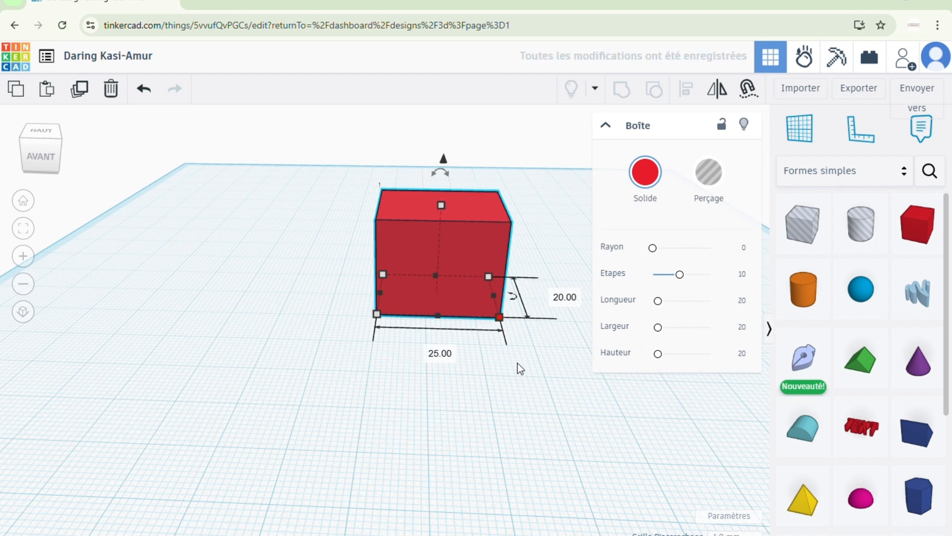
{"action": "left_click", "coordinate": [562, 299]}
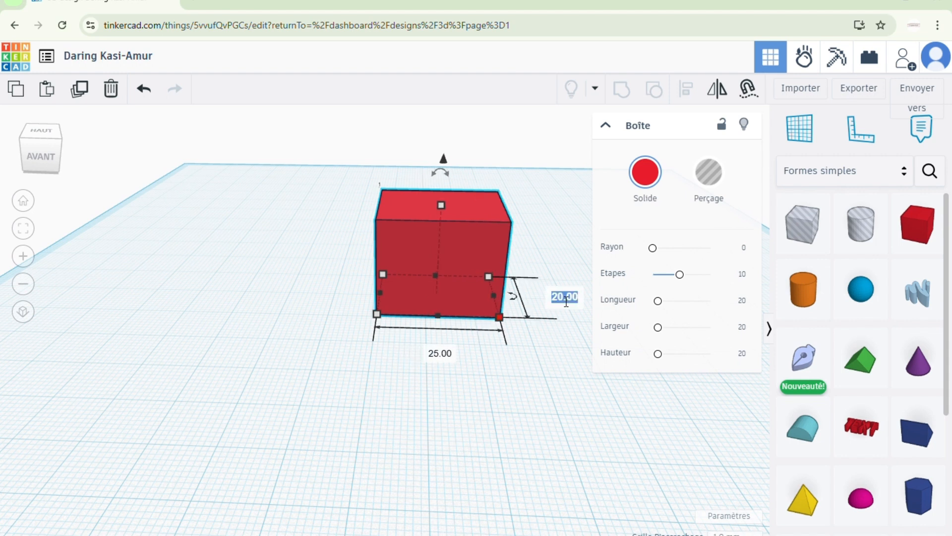
{"action": "type", "text": "24"}
{"action": "key", "text": "Return"}
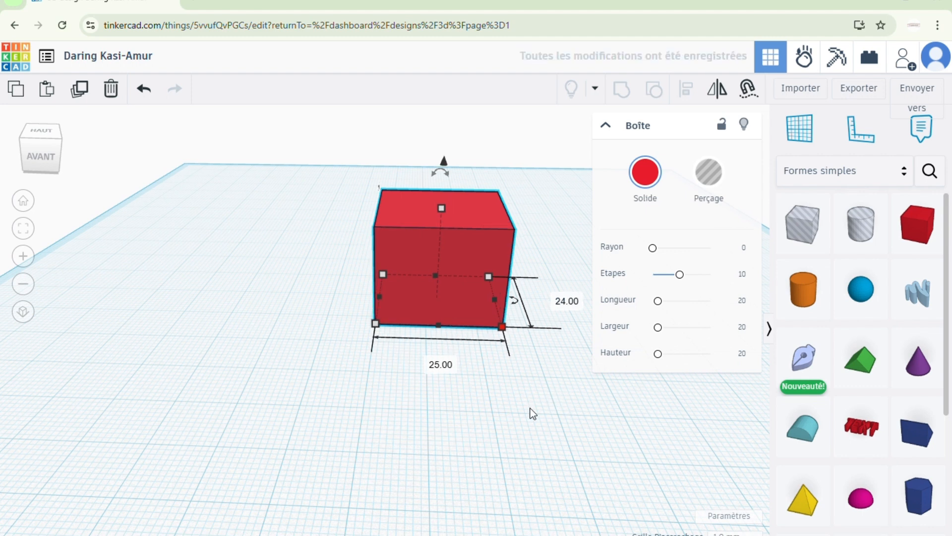
Set the solid box's height to 23 mm and deselect it.
{"action": "mouse_move", "coordinate": [441, 208]}
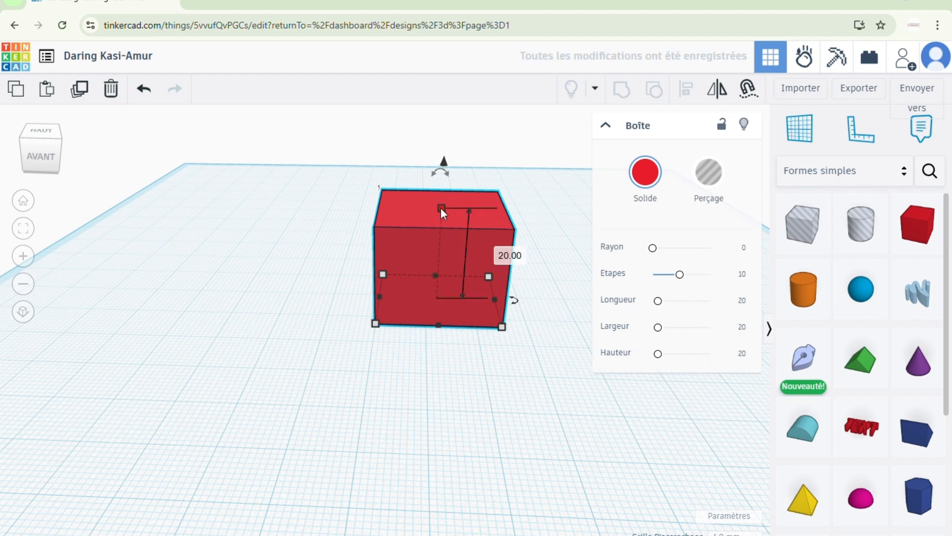
{"action": "left_click", "coordinate": [510, 255]}
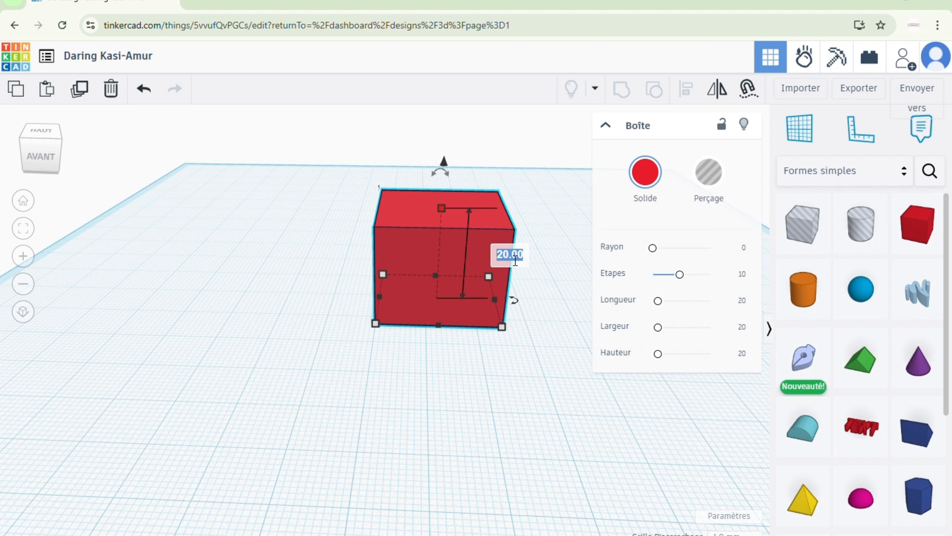
{"action": "type", "text": "23"}
{"action": "key", "text": "Return"}
{"action": "left_click", "coordinate": [385, 381]}
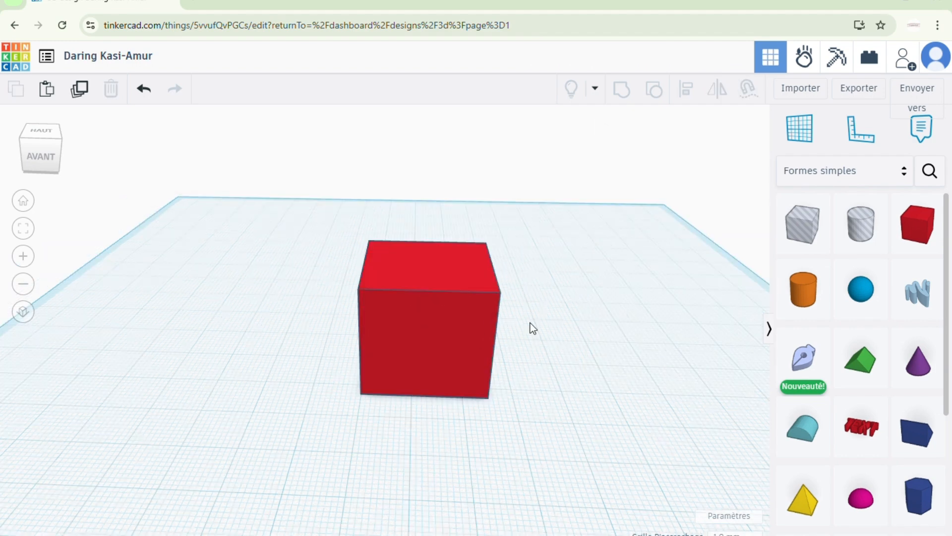
Duplicate the red box and move the copy about 36 mm to the left of the original.
{"action": "left_click", "coordinate": [425, 336]}
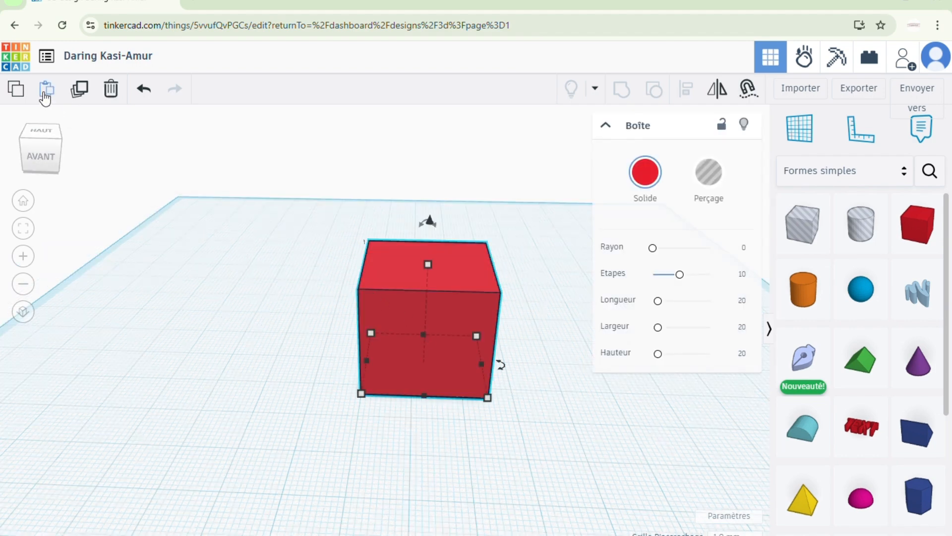
{"action": "left_click", "coordinate": [81, 98]}
{"action": "left_click_drag", "start_coordinate": [391, 307], "coordinate": [197, 299]}
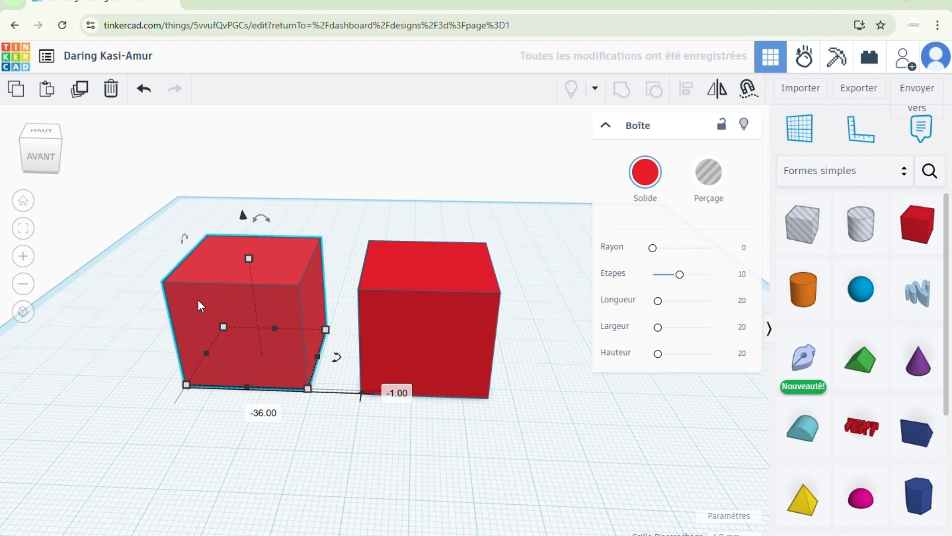
Set the copied box's base to 23 mm wide and 22 mm deep.
{"action": "left_click", "coordinate": [215, 430]}
{"action": "left_click", "coordinate": [216, 360]}
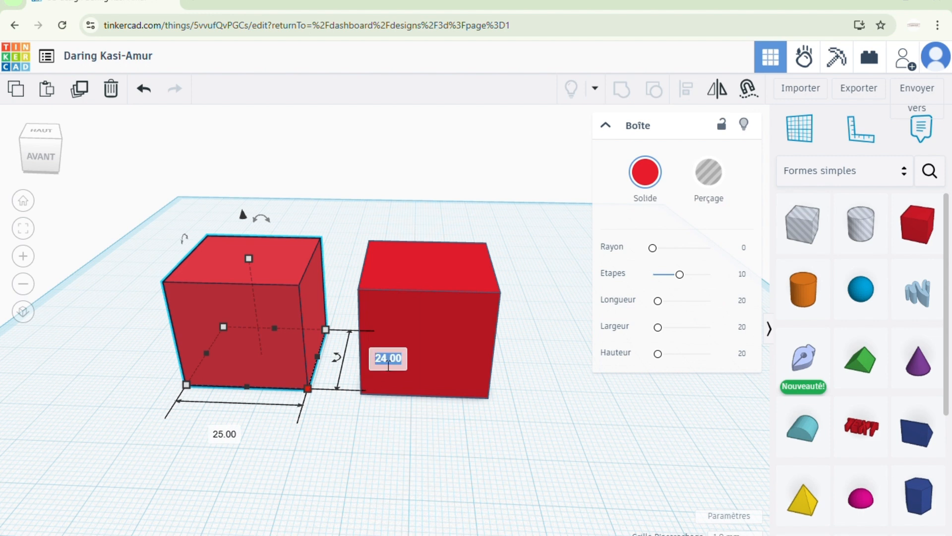
{"action": "type", "text": "22"}
{"action": "left_click", "coordinate": [230, 434]}
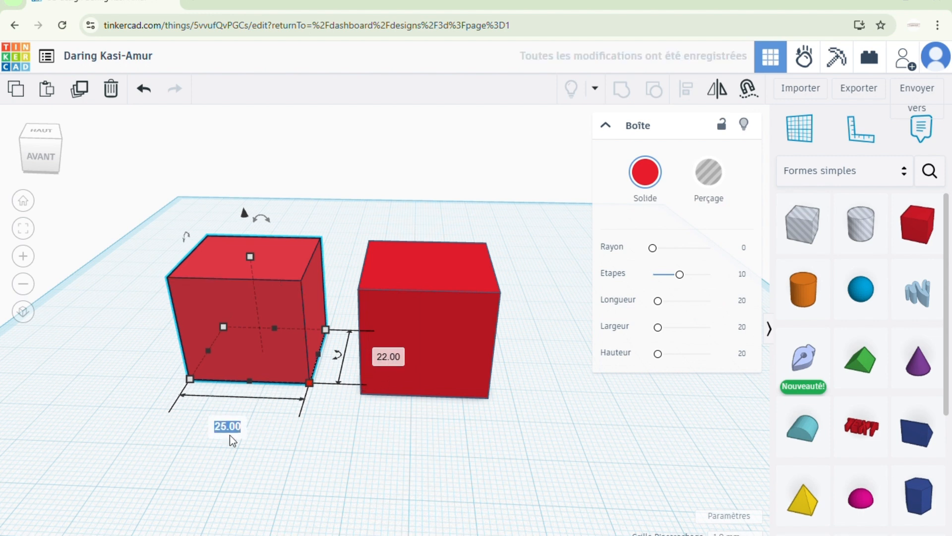
{"action": "type", "text": "23"}
{"action": "key", "text": "Return"}
{"action": "left_click", "coordinate": [353, 453]}
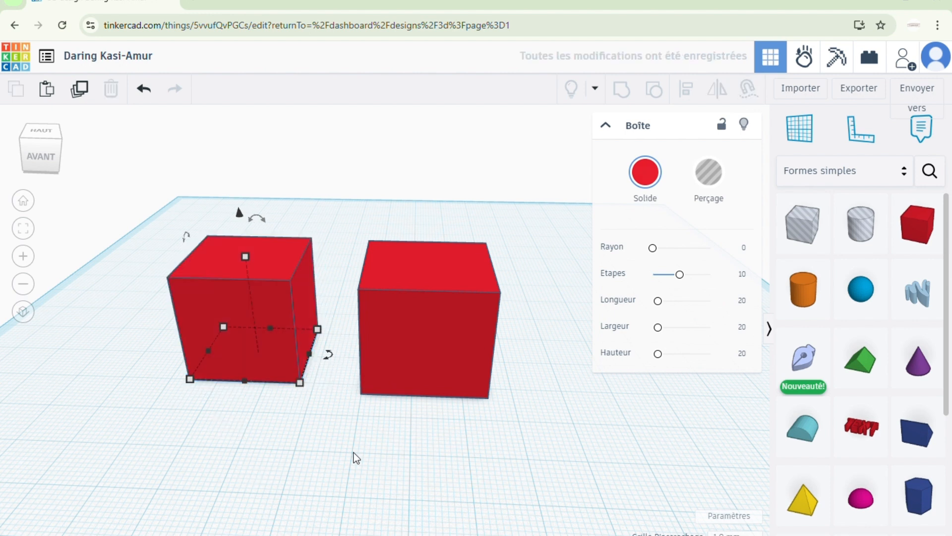
Turn the smaller copied box into a hole shape and deselect it.
{"action": "left_click", "coordinate": [269, 324]}
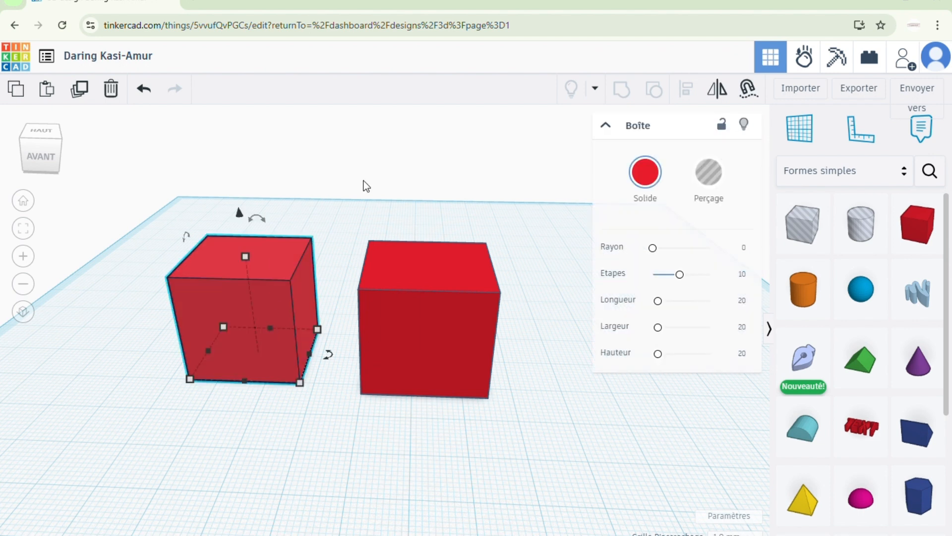
{"action": "left_click", "coordinate": [710, 179]}
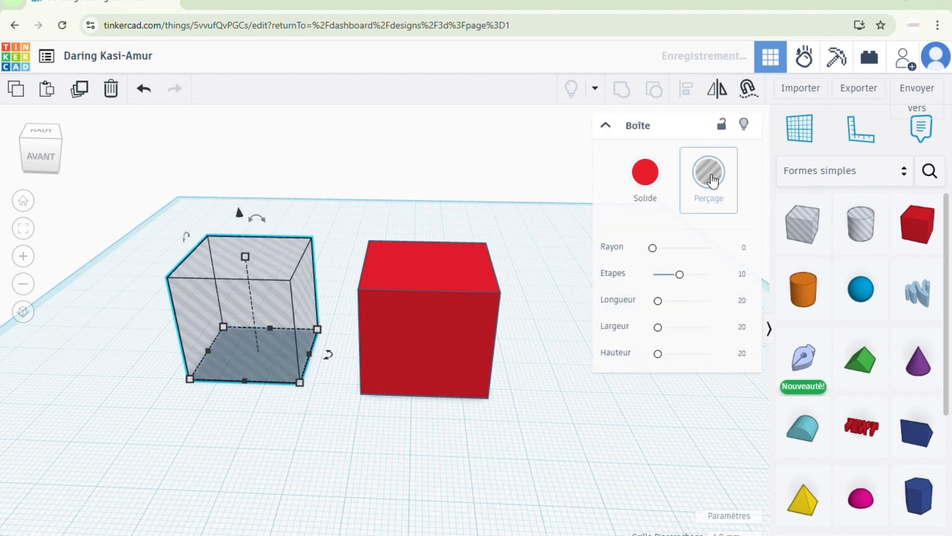
{"action": "left_click", "coordinate": [272, 419]}
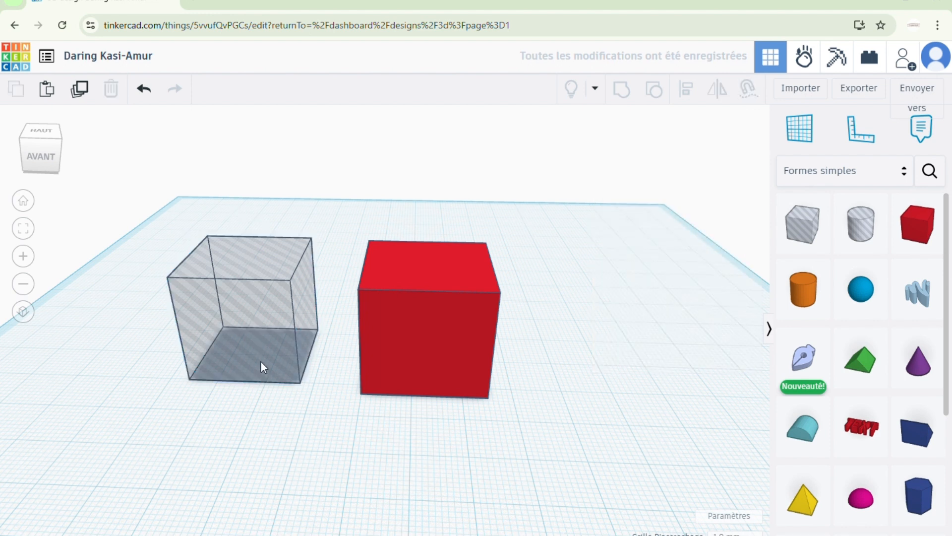
Centre the hole box inside the solid red box and raise it 1 mm above the workplane.
{"action": "left_click_drag", "start_coordinate": [261, 362], "coordinate": [447, 375]}
{"action": "right_click_drag", "start_coordinate": [513, 387], "coordinate": [421, 449]}
{"action": "left_click_drag", "start_coordinate": [421, 444], "coordinate": [421, 451]}
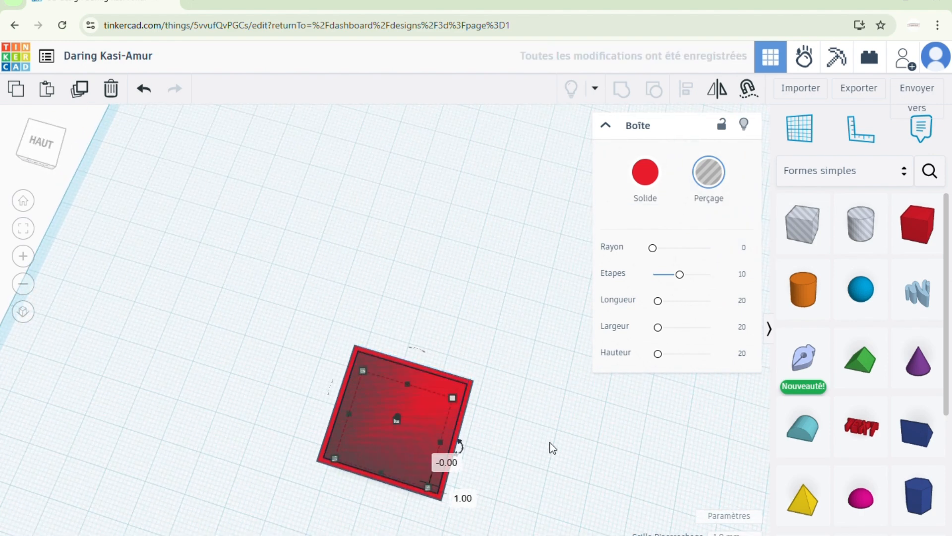
{"action": "right_click_drag", "start_coordinate": [549, 443], "coordinate": [410, 429]}
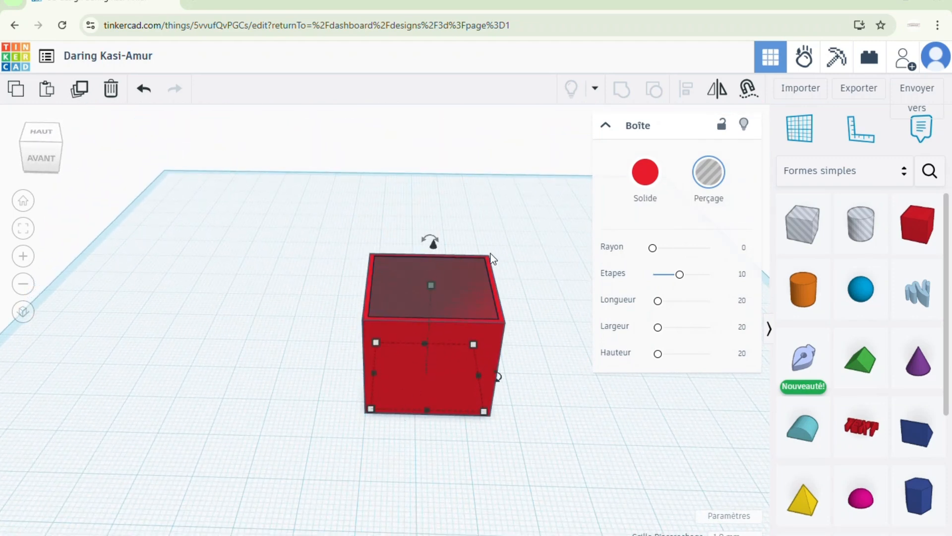
{"action": "left_click_drag", "start_coordinate": [433, 245], "coordinate": [433, 240]}
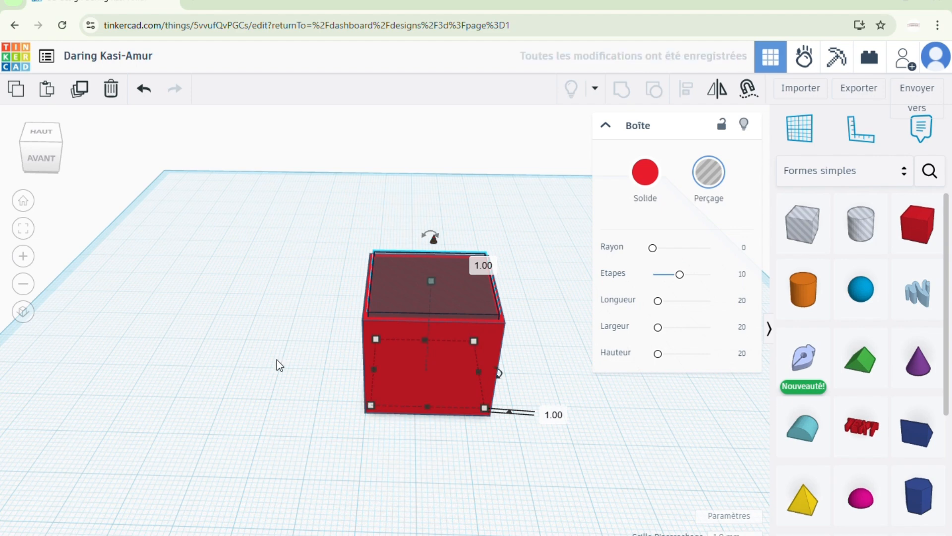
{"action": "right_click_drag", "start_coordinate": [276, 359], "coordinate": [273, 380]}
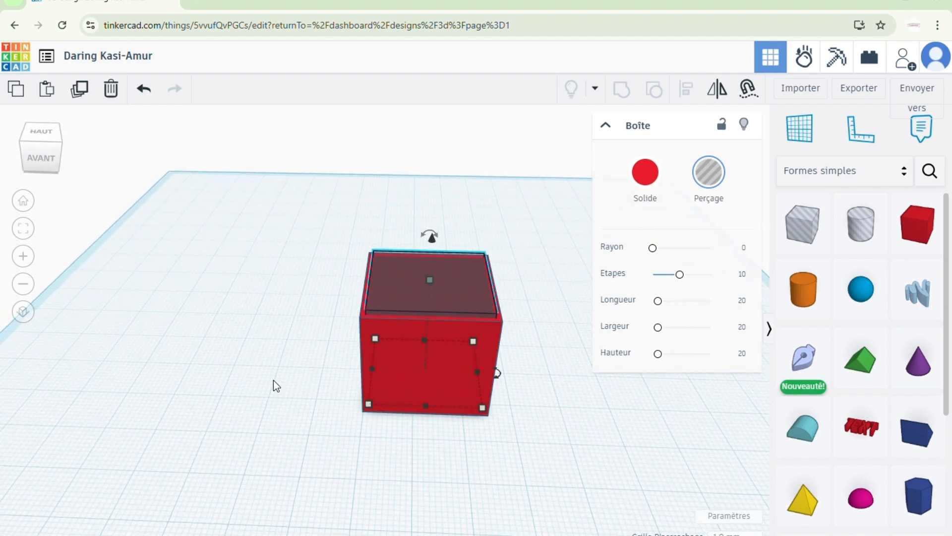
Group the solid box with the hole box to hollow it out into an open-top container.
{"action": "left_click_drag", "start_coordinate": [347, 198], "coordinate": [523, 482]}
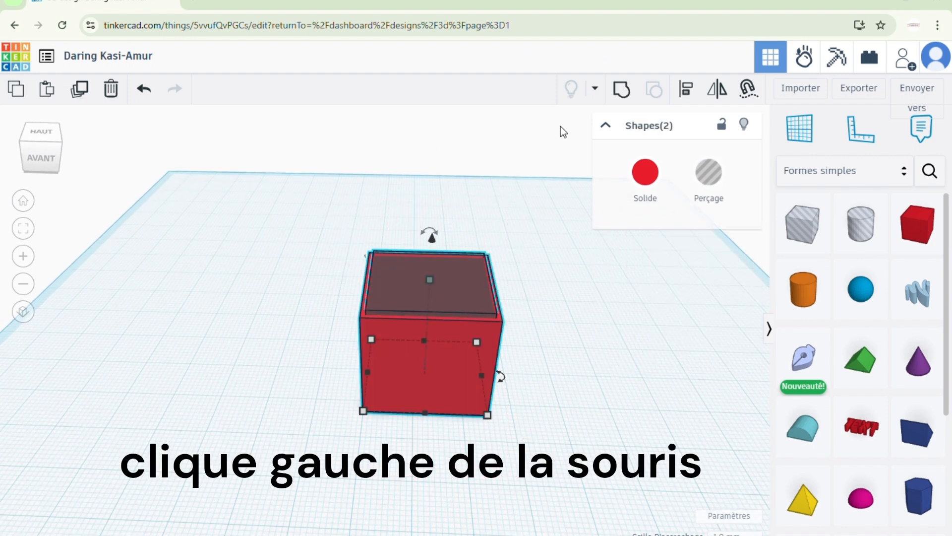
{"action": "left_click", "coordinate": [622, 91]}
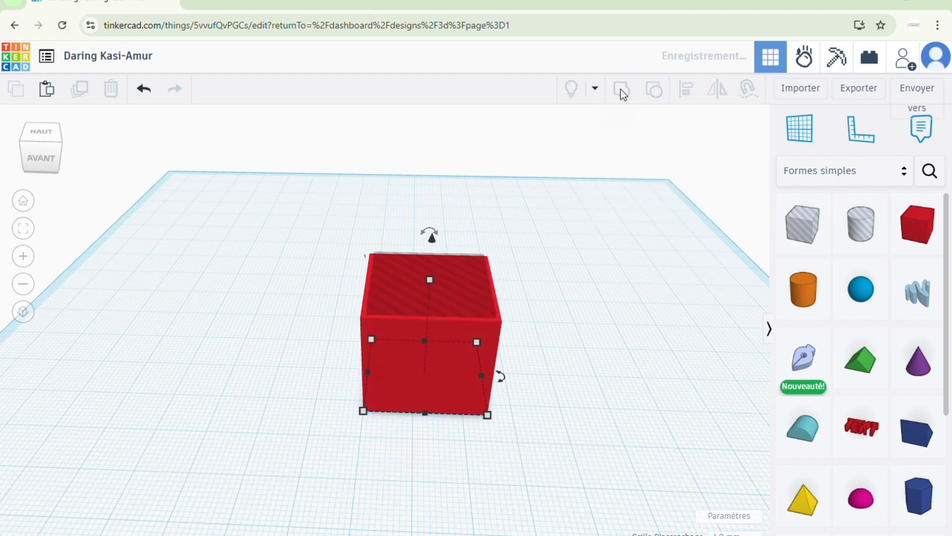
{"action": "left_click", "coordinate": [275, 262]}
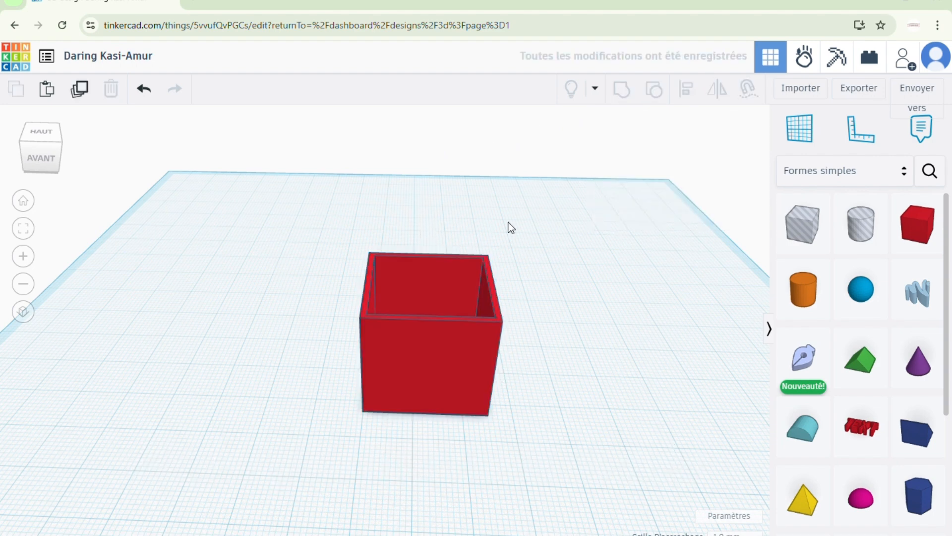
Search the community shapes for "grille" and place the orange grid of square columns to the right of the hollow box.
{"action": "right_click_drag", "start_coordinate": [537, 228], "coordinate": [619, 248]}
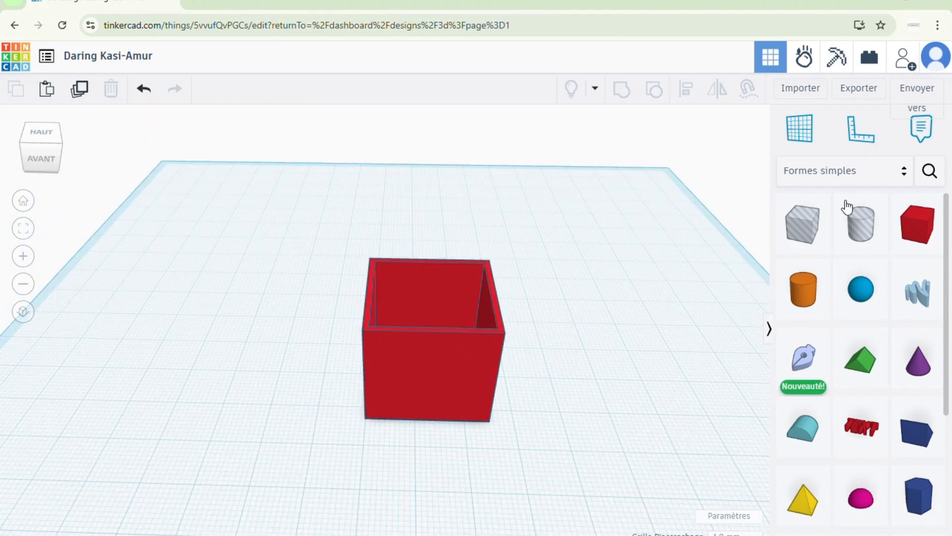
{"action": "left_click", "coordinate": [929, 170]}
{"action": "type", "text": "grille"}
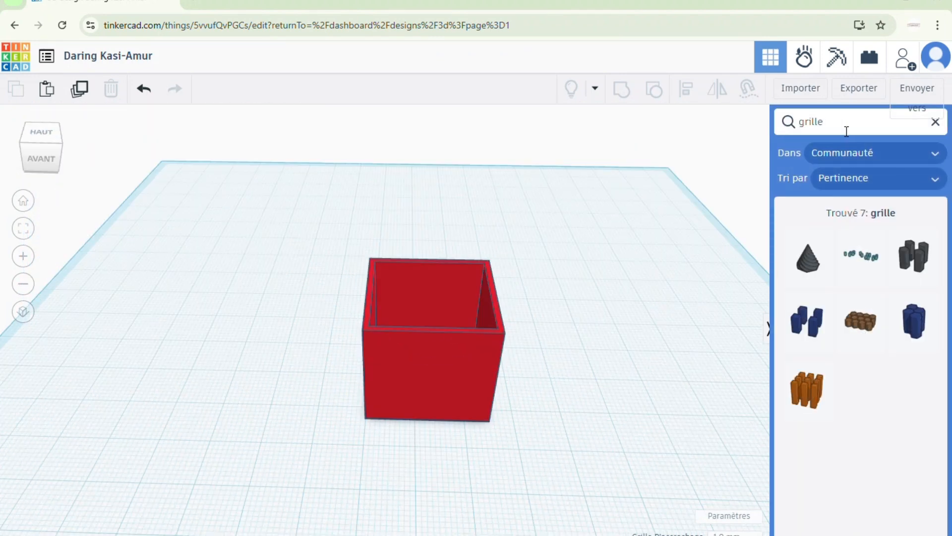
{"action": "left_click_drag", "start_coordinate": [776, 394], "coordinate": [585, 362]}
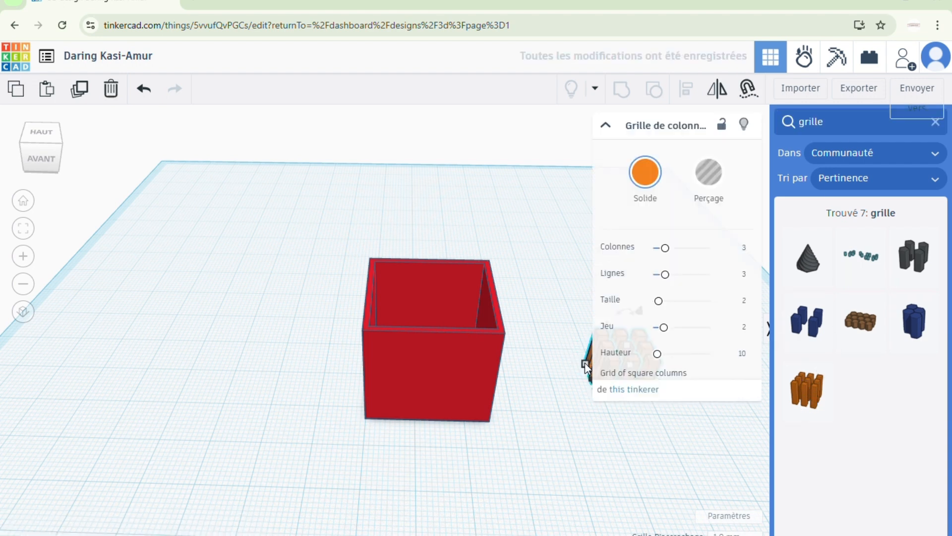
{"action": "left_click", "coordinate": [591, 440]}
{"action": "left_click", "coordinate": [770, 329]}
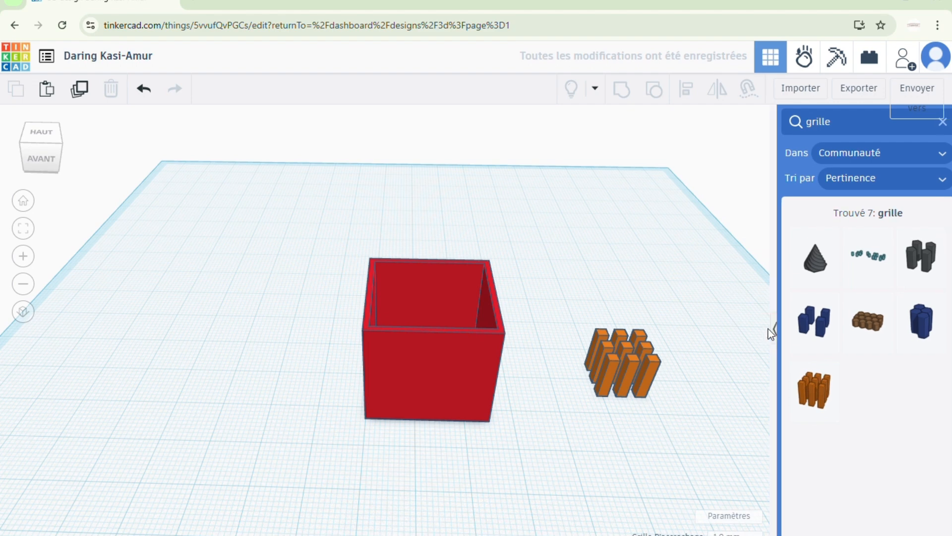
{"action": "middle_click_drag", "start_coordinate": [850, 388], "coordinate": [778, 377]}
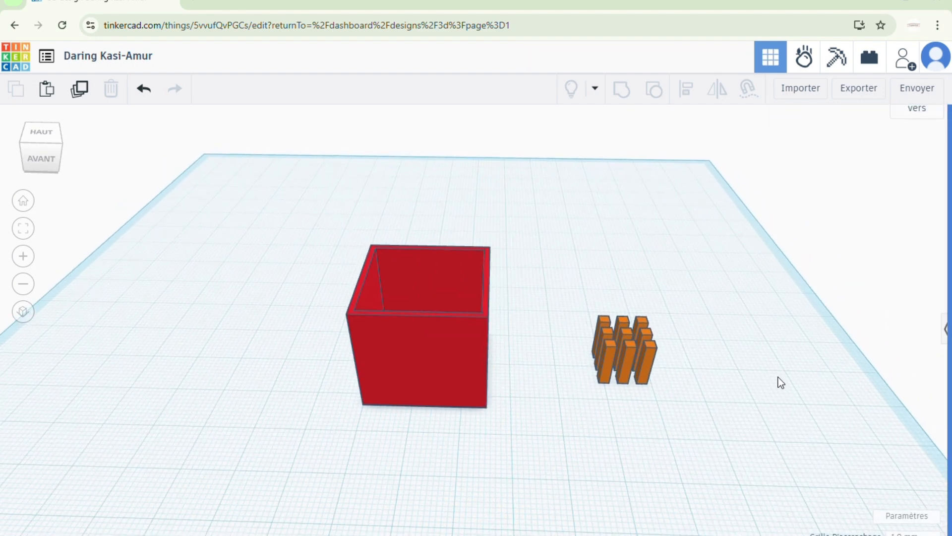
{"action": "left_click", "coordinate": [946, 330]}
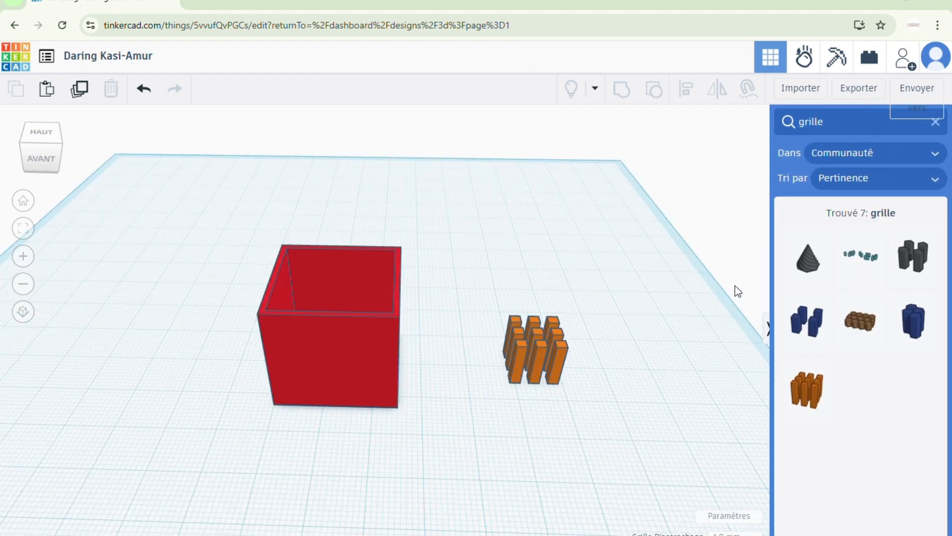
Rotate the orange grid of square columns 90° so the columns lie horizontally, pointing toward the front.
{"action": "left_click", "coordinate": [541, 351]}
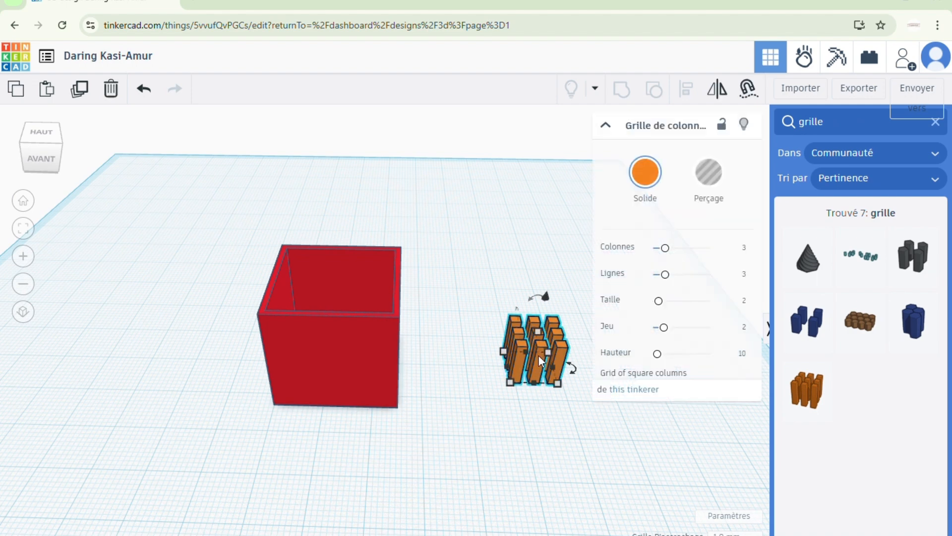
{"action": "mouse_move", "coordinate": [550, 436]}
{"action": "right_mouse_down"}
{"action": "mouse_move", "coordinate": [519, 429]}
{"action": "mouse_move", "coordinate": [552, 462]}
{"action": "mouse_move", "coordinate": [555, 430]}
{"action": "right_mouse_up"}
{"action": "mouse_move", "coordinate": [573, 337]}
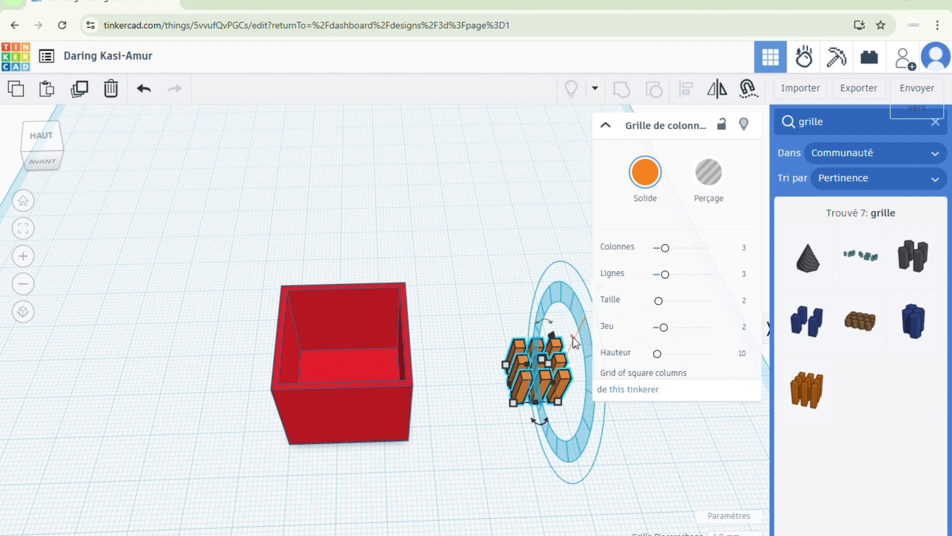
{"action": "left_click_drag", "start_coordinate": [574, 342], "coordinate": [569, 409]}
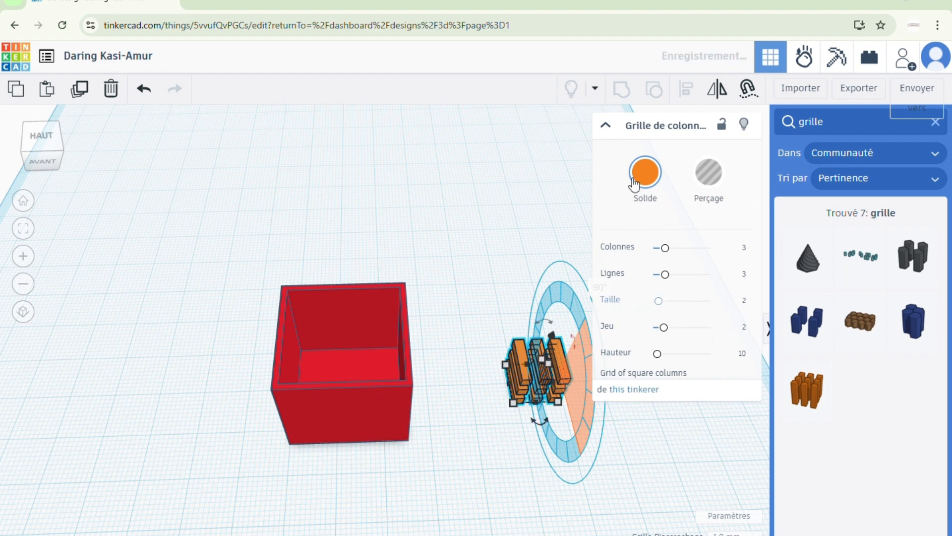
{"action": "left_click", "coordinate": [607, 125]}
{"action": "left_click", "coordinate": [667, 297]}
{"action": "right_click_drag", "start_coordinate": [595, 443], "coordinate": [598, 389]}
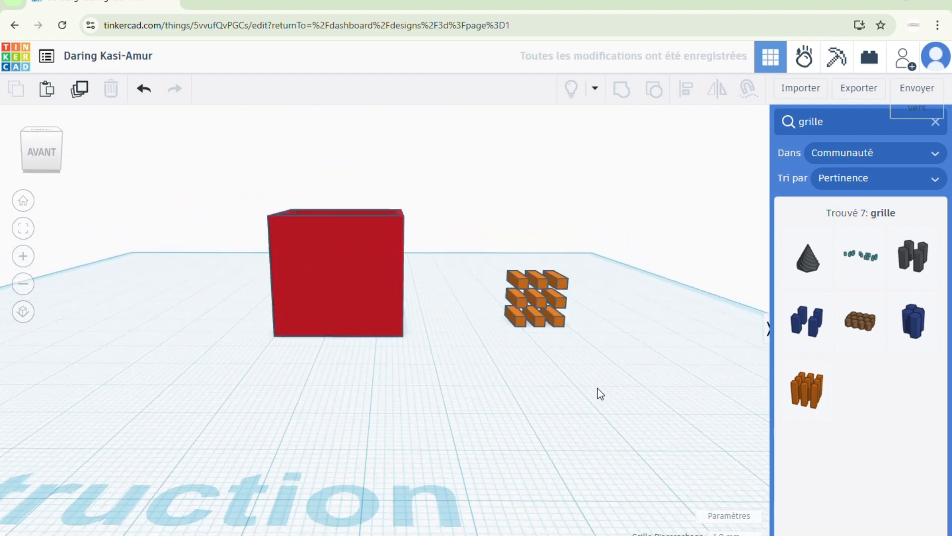
Turn the column grid into a hole, move it into the box's front wall, and raise it 5 mm.
{"action": "left_click", "coordinate": [540, 300]}
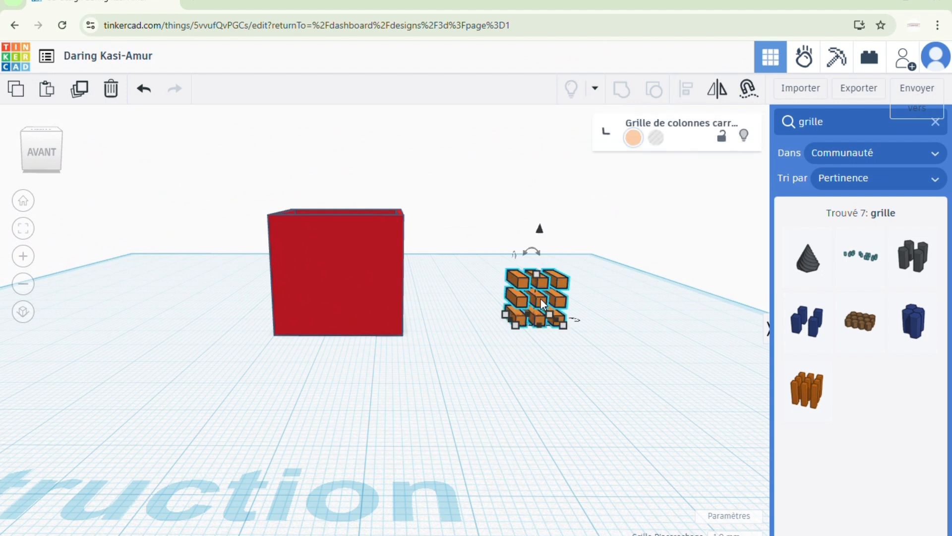
{"action": "left_click", "coordinate": [656, 144]}
{"action": "left_click_drag", "start_coordinate": [537, 299], "coordinate": [330, 318]}
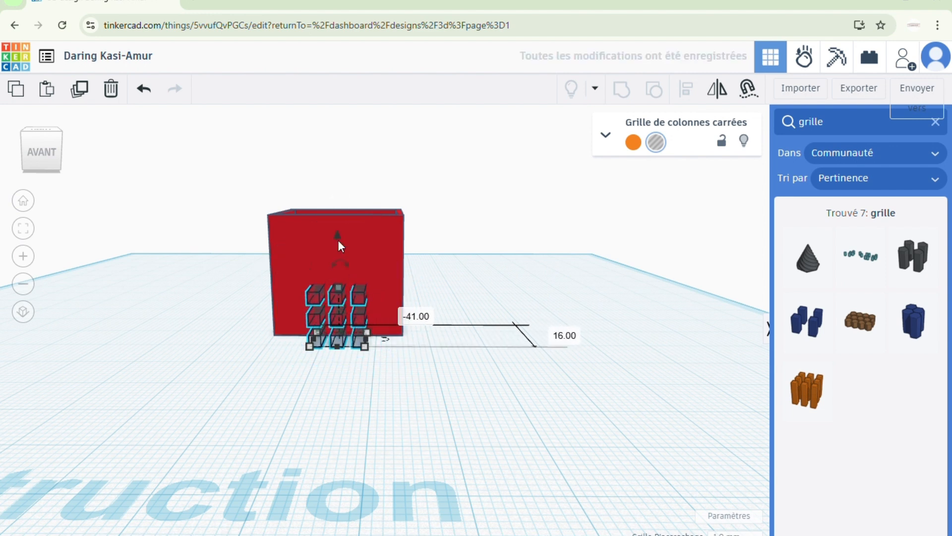
{"action": "left_click_drag", "start_coordinate": [337, 236], "coordinate": [335, 216]}
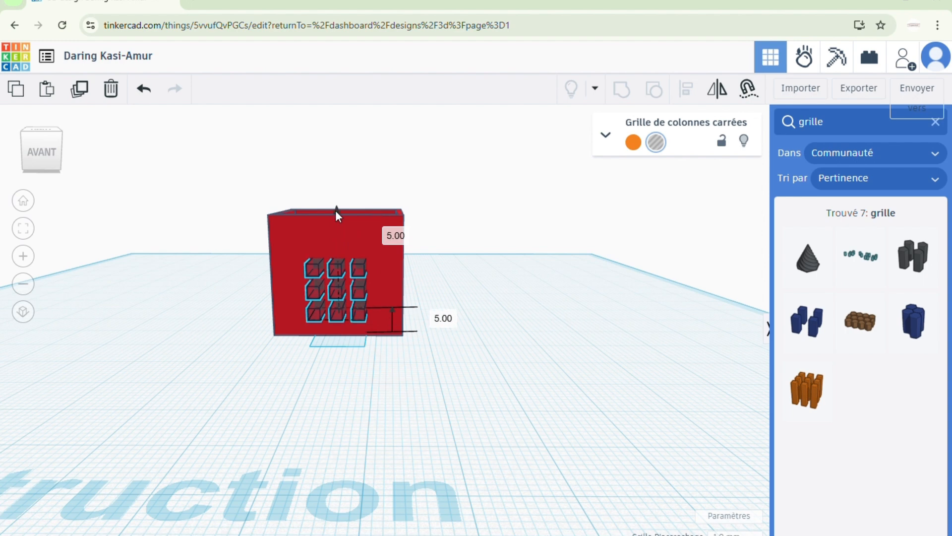
Try to cut the square openings by grouping the hole grid with the red box, and undo the grouping.
{"action": "right_click_drag", "start_coordinate": [501, 367], "coordinate": [476, 314]}
{"action": "left_click_drag", "start_coordinate": [214, 168], "coordinate": [498, 419]}
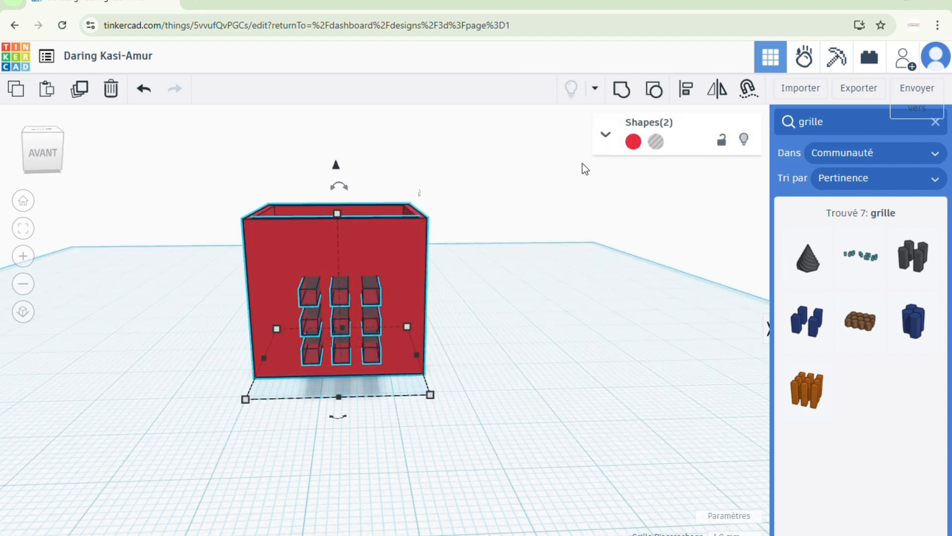
{"action": "left_click", "coordinate": [621, 90]}
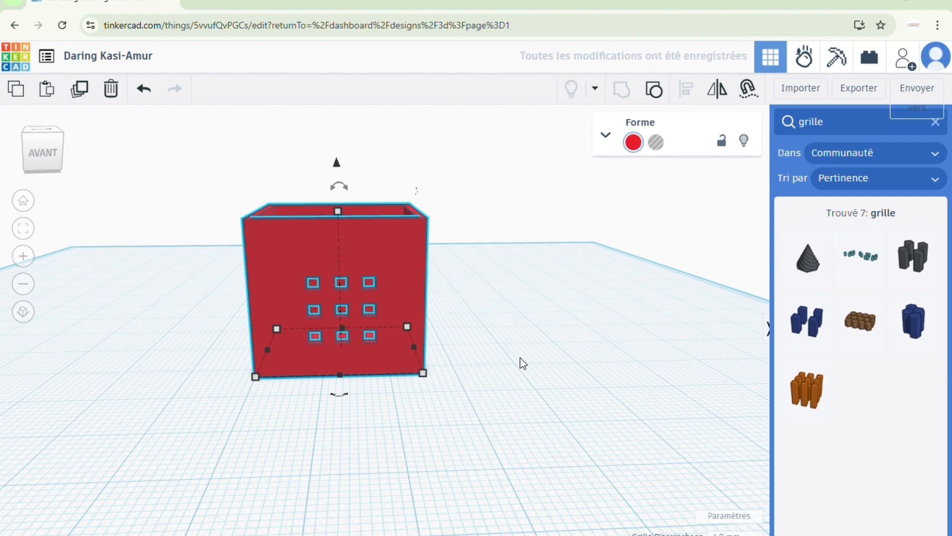
{"action": "left_click", "coordinate": [519, 359]}
{"action": "mouse_move", "coordinate": [513, 387]}
{"action": "right_mouse_down"}
{"action": "mouse_move", "coordinate": [515, 368]}
{"action": "mouse_move", "coordinate": [511, 399]}
{"action": "mouse_move", "coordinate": [535, 400]}
{"action": "mouse_move", "coordinate": [514, 378]}
{"action": "right_mouse_up"}
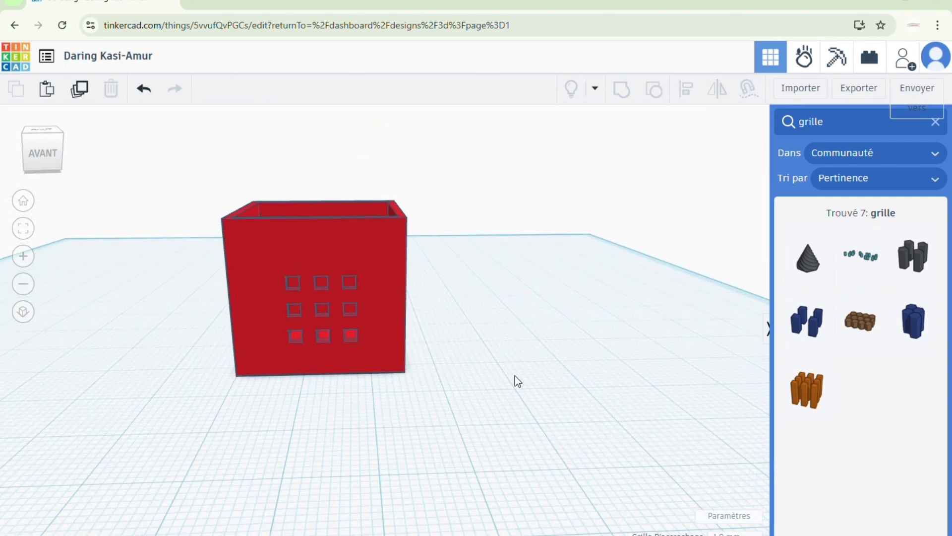
{"action": "left_click", "coordinate": [318, 310]}
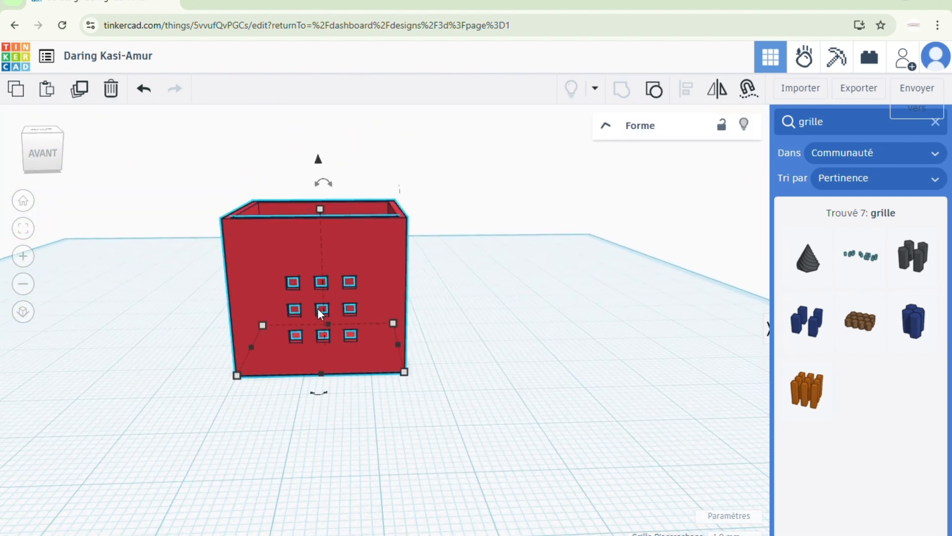
{"action": "left_click", "coordinate": [143, 92]}
Set the hole grid's width to 15 mm.
{"action": "left_click", "coordinate": [287, 290]}
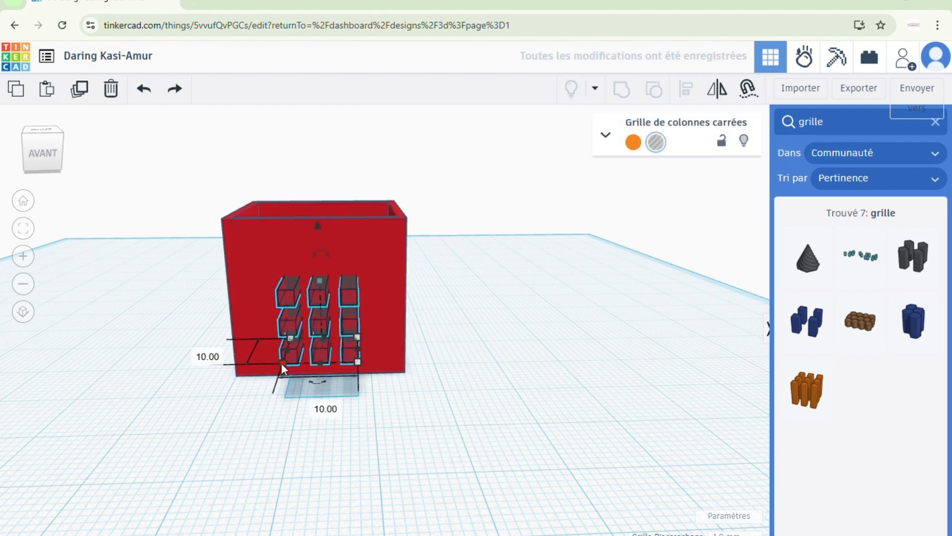
{"action": "left_click", "coordinate": [310, 403]}
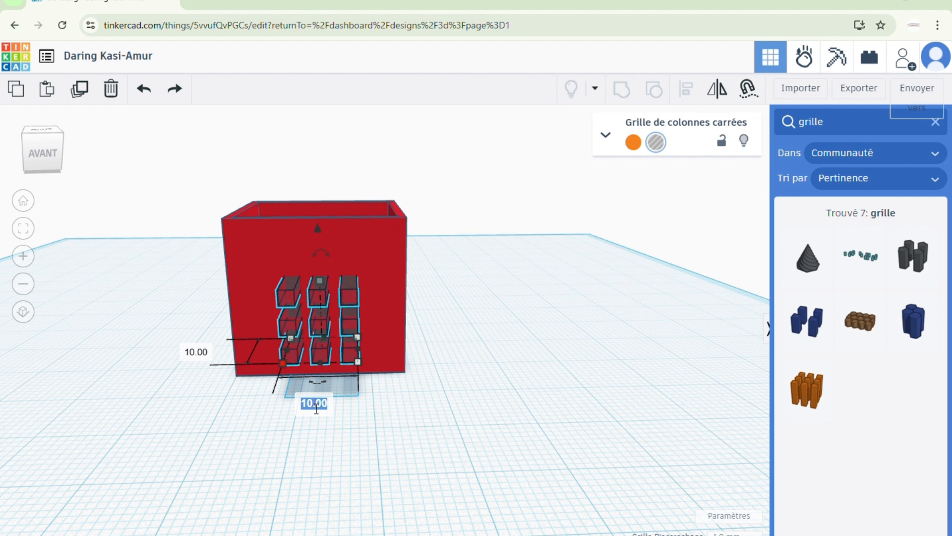
{"action": "type", "text": "15"}
{"action": "left_click", "coordinate": [204, 353]}
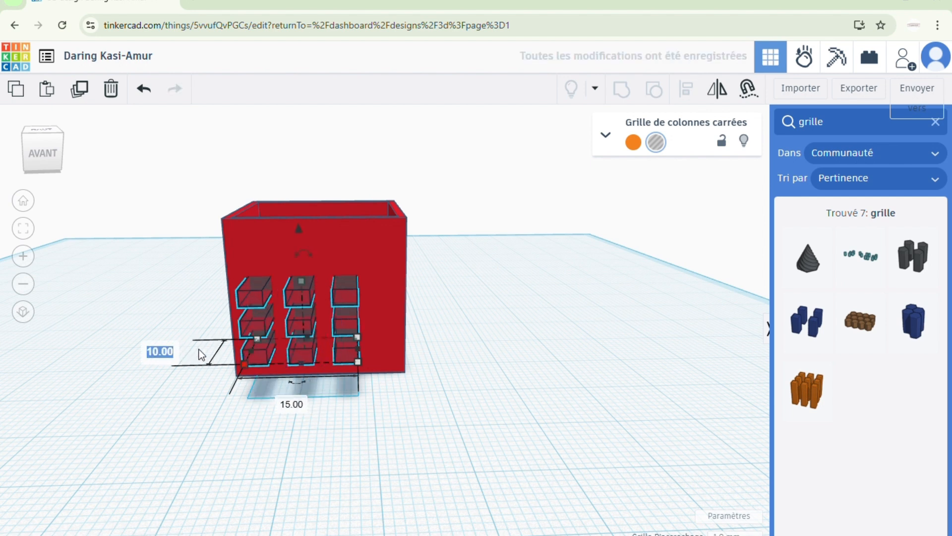
{"action": "left_click", "coordinate": [340, 292]}
Set both the height and the width of the hole grid to 12 mm.
{"action": "mouse_move", "coordinate": [301, 283]}
{"action": "left_click", "coordinate": [392, 316]}
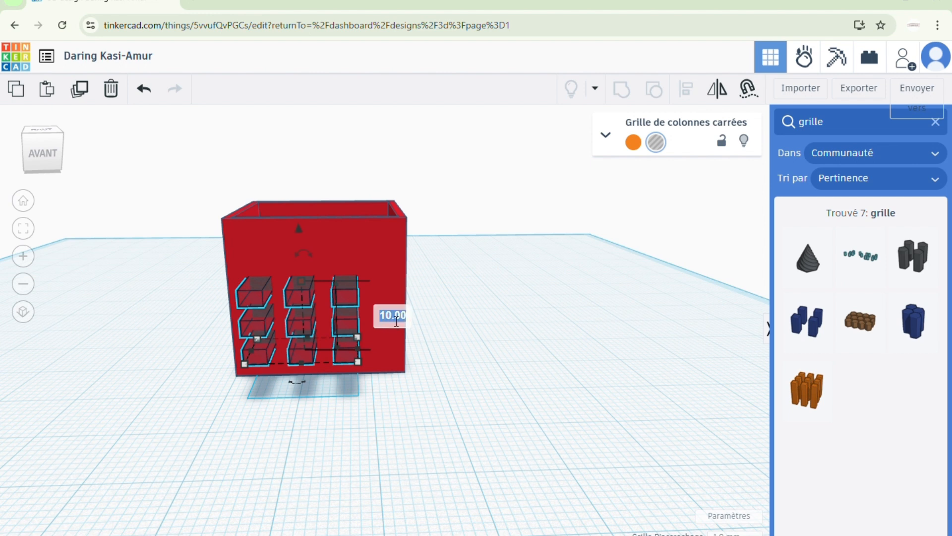
{"action": "type", "text": "12"}
{"action": "key", "text": "Return"}
{"action": "mouse_move", "coordinate": [359, 361]}
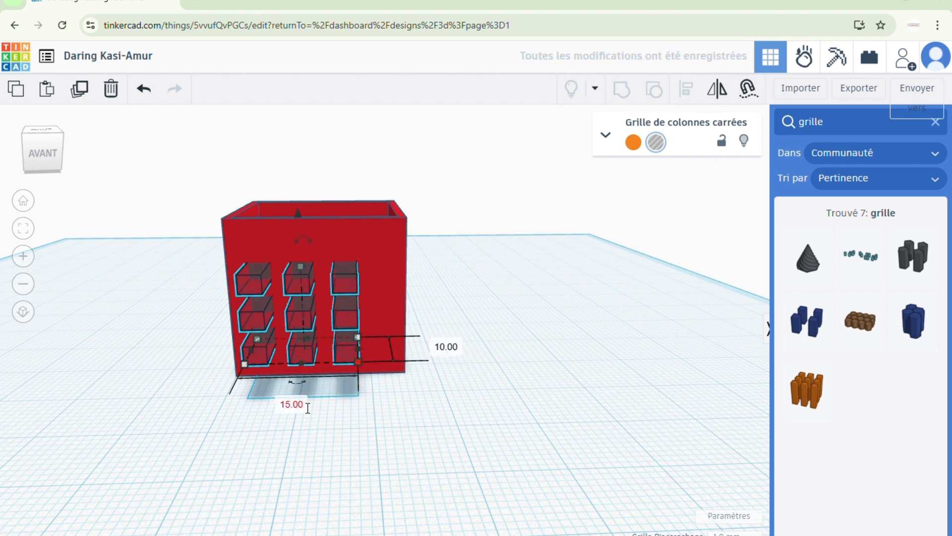
{"action": "left_click", "coordinate": [287, 403]}
{"action": "type", "text": "12"}
{"action": "key", "text": "Return"}
Move the hole grid sideways to centre it across the box's front wall, and deselect it.
{"action": "left_click_drag", "start_coordinate": [292, 318], "coordinate": [322, 315]}
{"action": "mouse_move", "coordinate": [489, 308]}
{"action": "right_mouse_down"}
{"action": "mouse_move", "coordinate": [497, 272]}
{"action": "mouse_move", "coordinate": [489, 299]}
{"action": "right_mouse_up"}
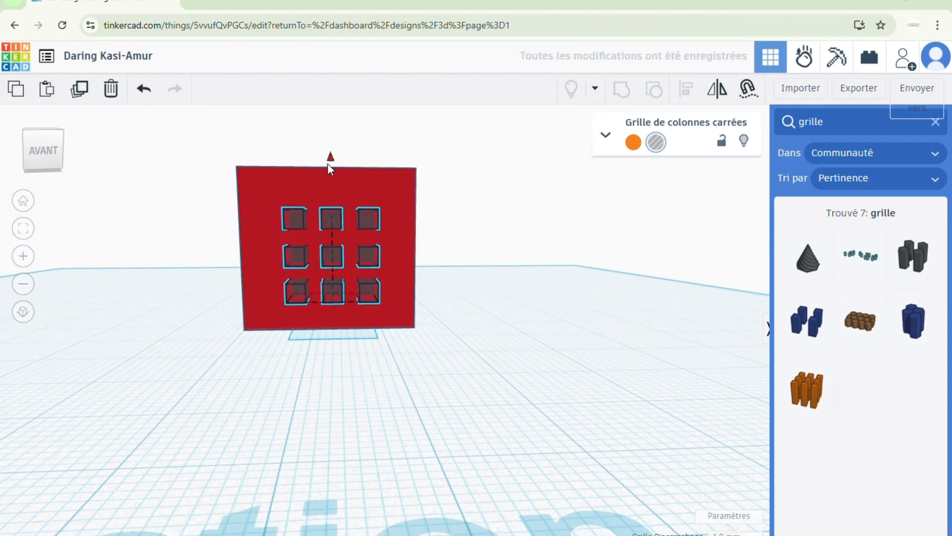
{"action": "left_click", "coordinate": [551, 287]}
{"action": "right_click_drag", "start_coordinate": [549, 280], "coordinate": [543, 299]}
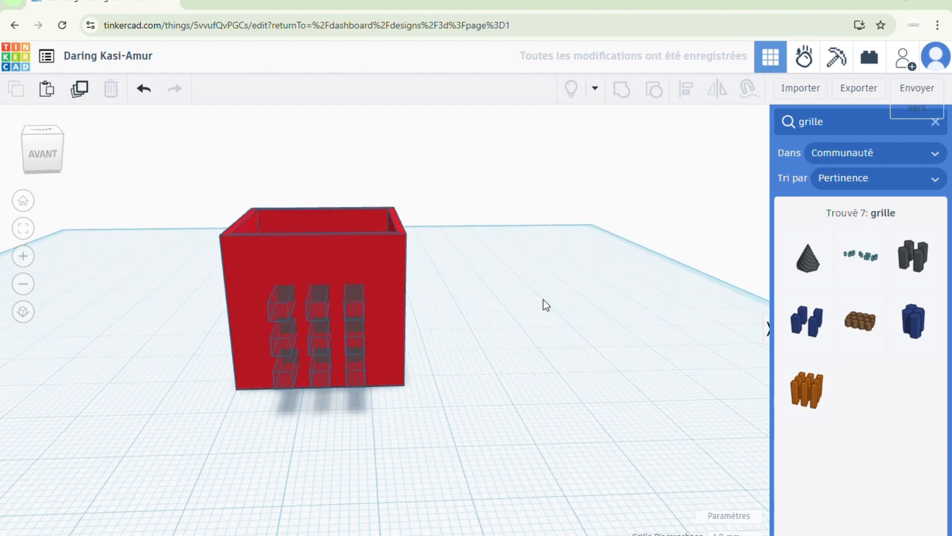
Group the red box with the hole grid to cut the square openings through its front wall.
{"action": "left_click_drag", "start_coordinate": [179, 182], "coordinate": [438, 430]}
{"action": "left_click", "coordinate": [620, 93]}
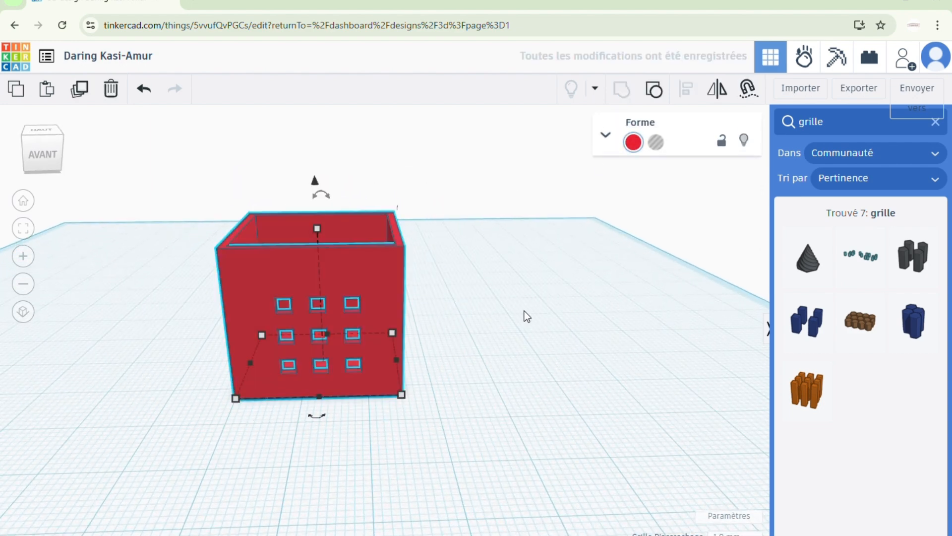
{"action": "left_click", "coordinate": [525, 317]}
{"action": "right_click_drag", "start_coordinate": [525, 377], "coordinate": [363, 349]}
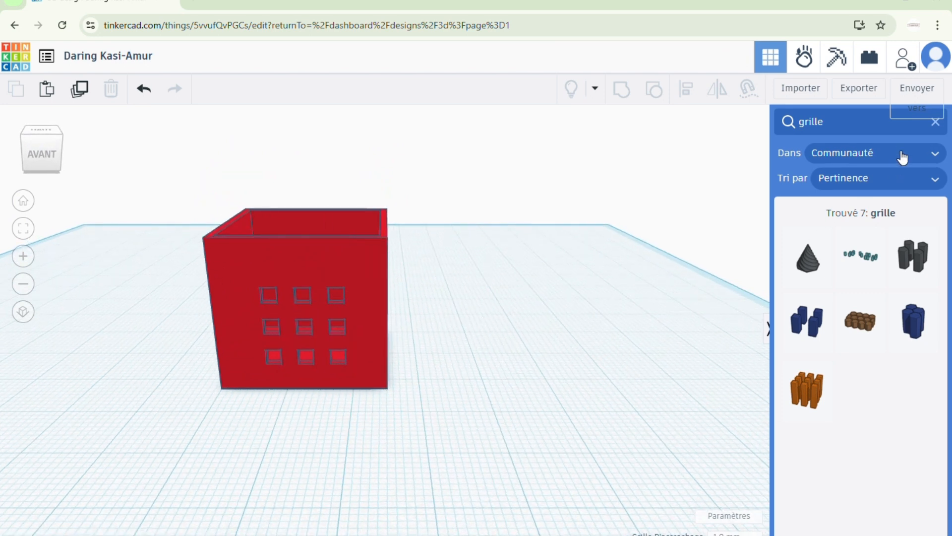
Return to the basic shapes, place a round roof beside the box, and rotate it 180° so its curve faces down.
{"action": "left_click", "coordinate": [937, 124]}
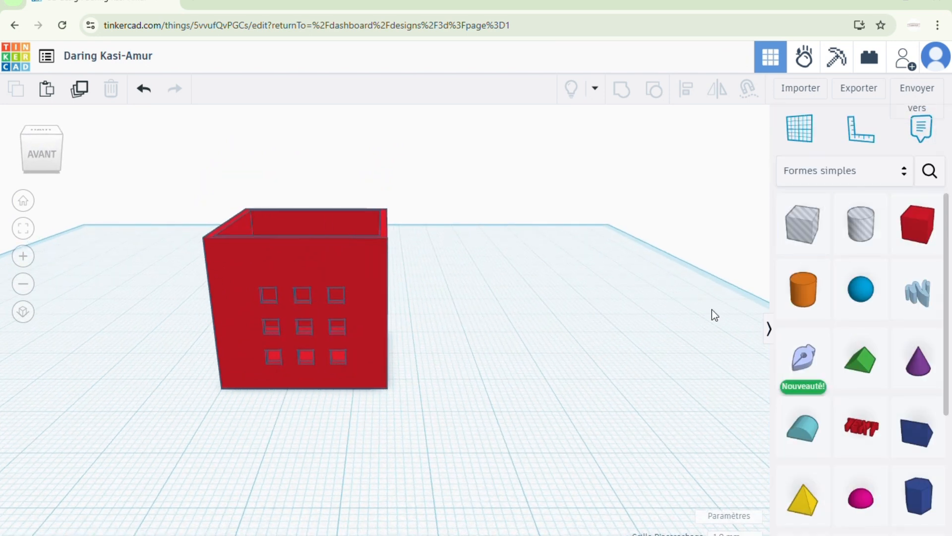
{"action": "left_click_drag", "start_coordinate": [797, 420], "coordinate": [523, 350]}
{"action": "left_click_drag", "start_coordinate": [517, 259], "coordinate": [493, 355]}
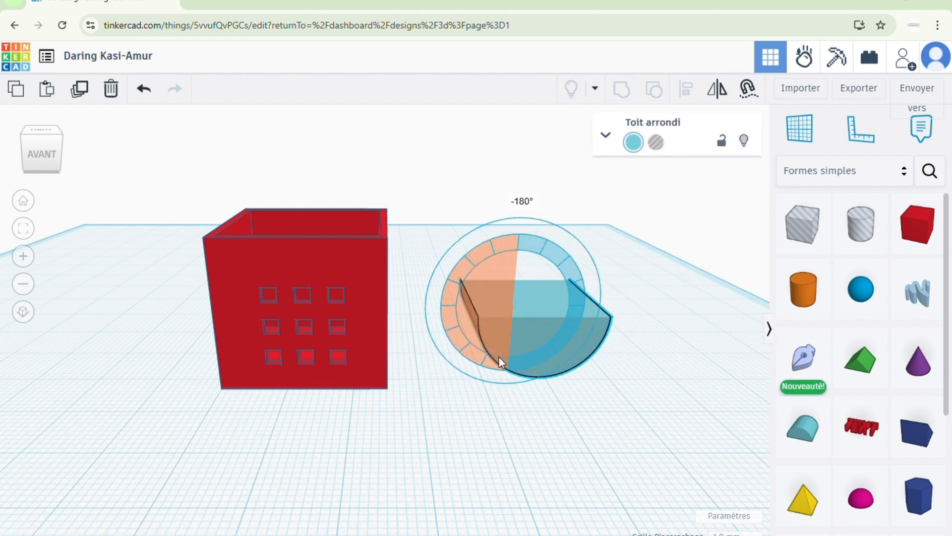
{"action": "left_click", "coordinate": [507, 427]}
{"action": "mouse_move", "coordinate": [578, 427]}
{"action": "right_mouse_down"}
{"action": "mouse_move", "coordinate": [549, 423]}
{"action": "mouse_move", "coordinate": [574, 430]}
{"action": "right_mouse_up"}
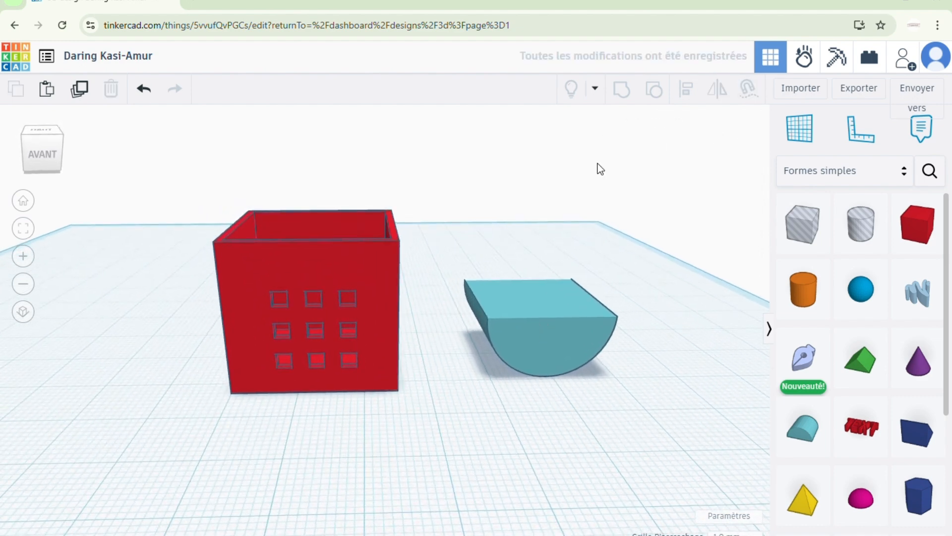
Turn the round roof into a hole and shrink its base to about 19 × 7 mm.
{"action": "left_click", "coordinate": [557, 334]}
{"action": "left_click", "coordinate": [655, 142]}
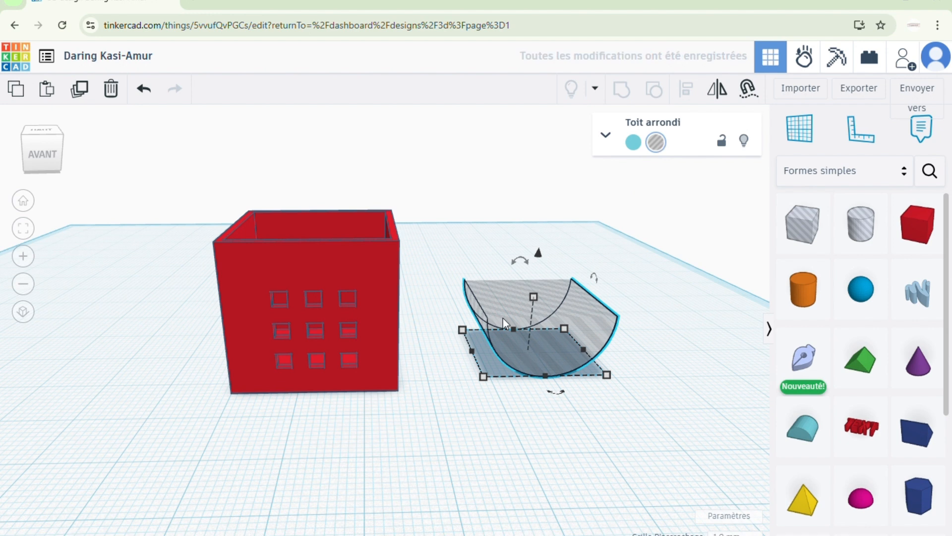
{"action": "left_click_drag", "start_coordinate": [464, 329], "coordinate": [484, 365]}
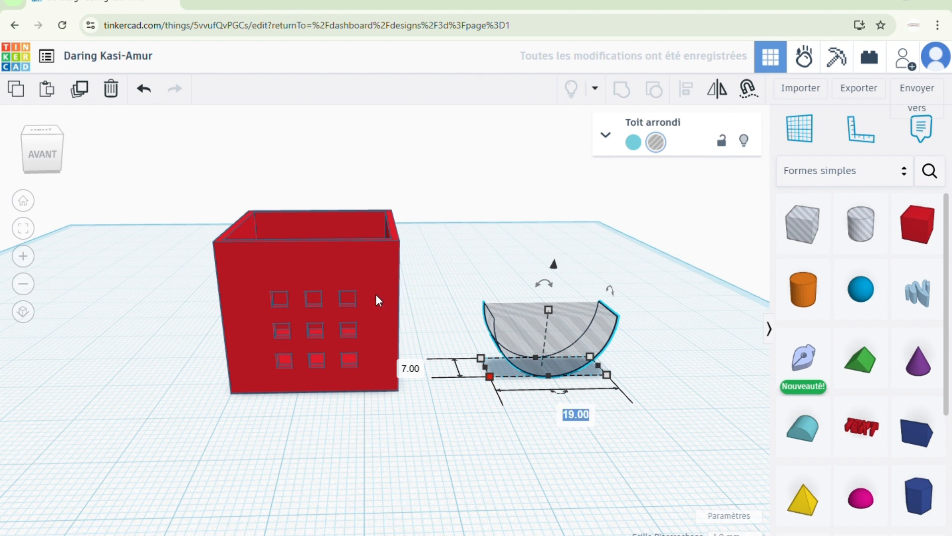
Check the box's base dimensions and set the round roof hole's width to 20 mm.
{"action": "left_click", "coordinate": [249, 362]}
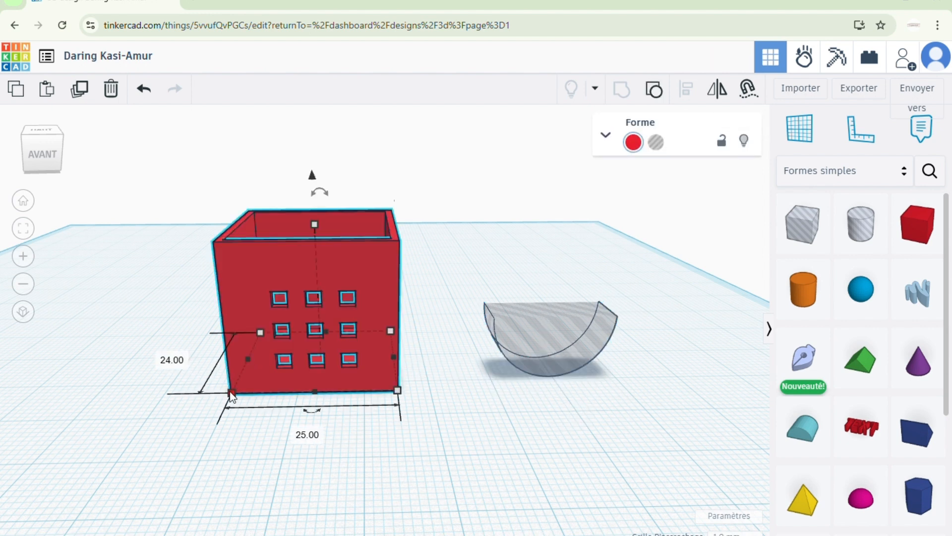
{"action": "left_click", "coordinate": [541, 380]}
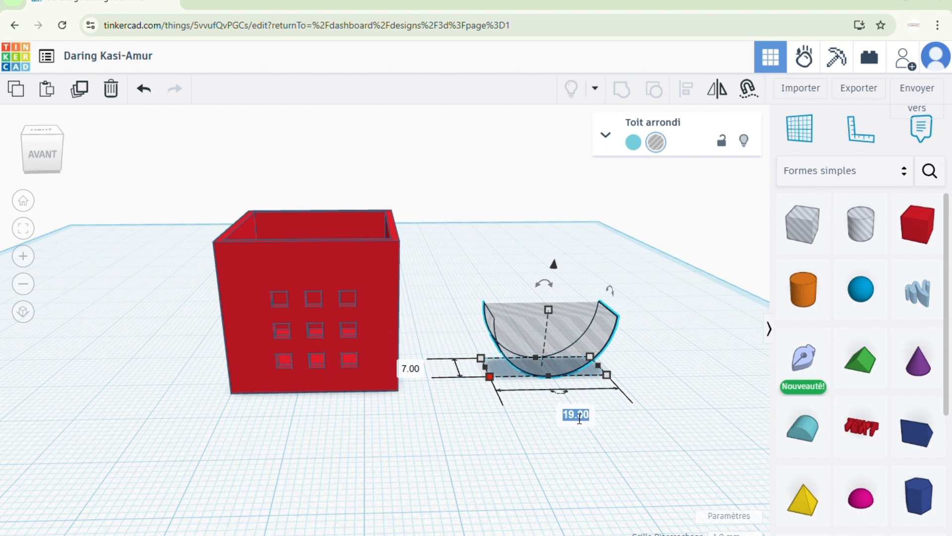
{"action": "type", "text": "20"}
{"action": "key", "text": "Return"}
Move the round roof hole onto the box's front wall and raise it to overlap the middle of the top edge.
{"action": "left_click_drag", "start_coordinate": [508, 329], "coordinate": [282, 366]}
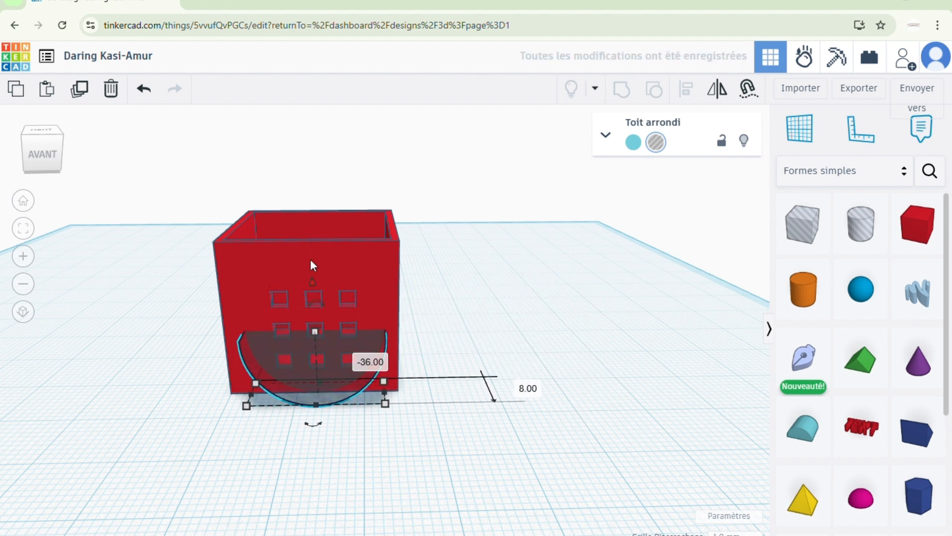
{"action": "left_click_drag", "start_coordinate": [310, 259], "coordinate": [308, 135]}
{"action": "right_click_drag", "start_coordinate": [582, 282], "coordinate": [590, 276]}
{"action": "left_click_drag", "start_coordinate": [345, 212], "coordinate": [343, 212]}
{"action": "right_click_drag", "start_coordinate": [499, 267], "coordinate": [532, 299]}
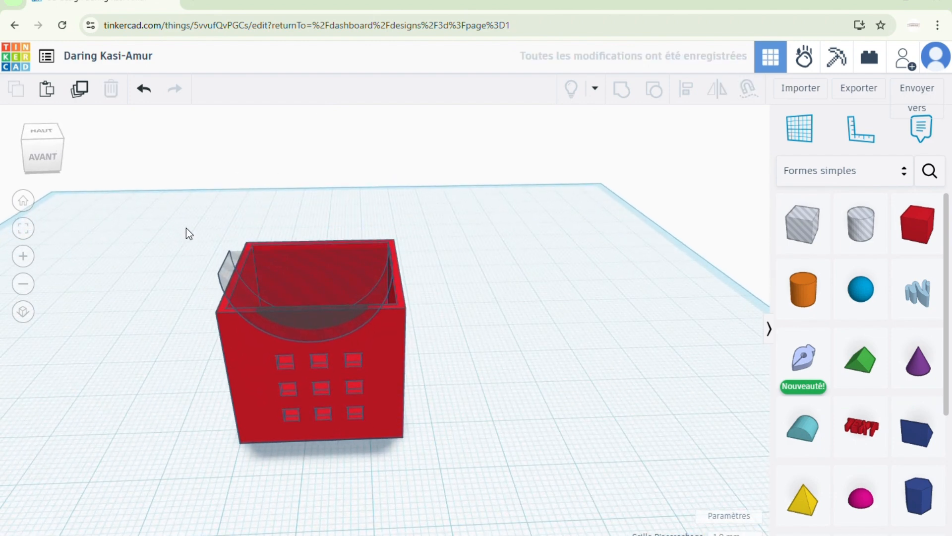
Group the box with the round roof hole to cut a curved notch into the top of the front wall.
{"action": "left_click_drag", "start_coordinate": [181, 215], "coordinate": [471, 474]}
{"action": "left_click", "coordinate": [619, 92]}
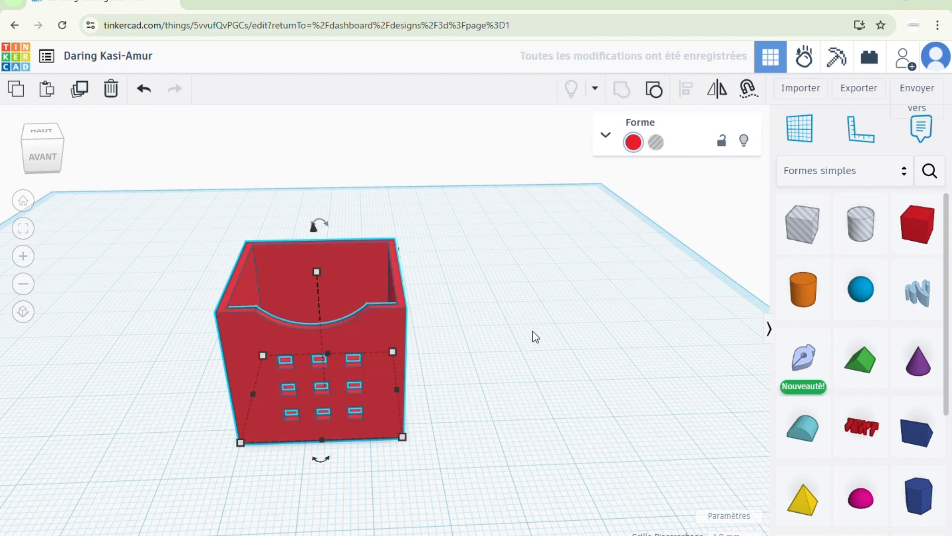
{"action": "left_click", "coordinate": [532, 331]}
{"action": "right_click_drag", "start_coordinate": [533, 365], "coordinate": [564, 355]}
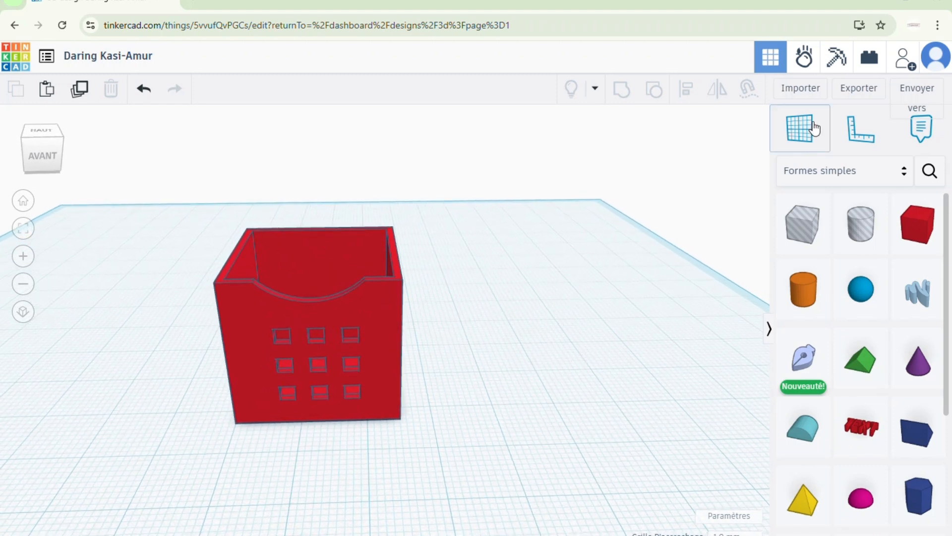
Colour the finished box light pink and check its overall dimensions.
{"action": "left_click", "coordinate": [363, 304]}
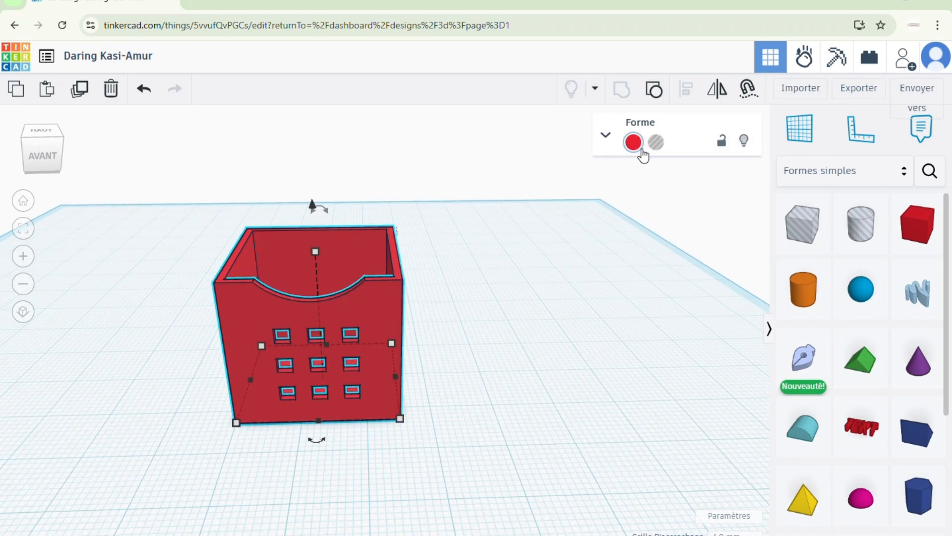
{"action": "left_click", "coordinate": [633, 143]}
{"action": "left_click", "coordinate": [696, 222]}
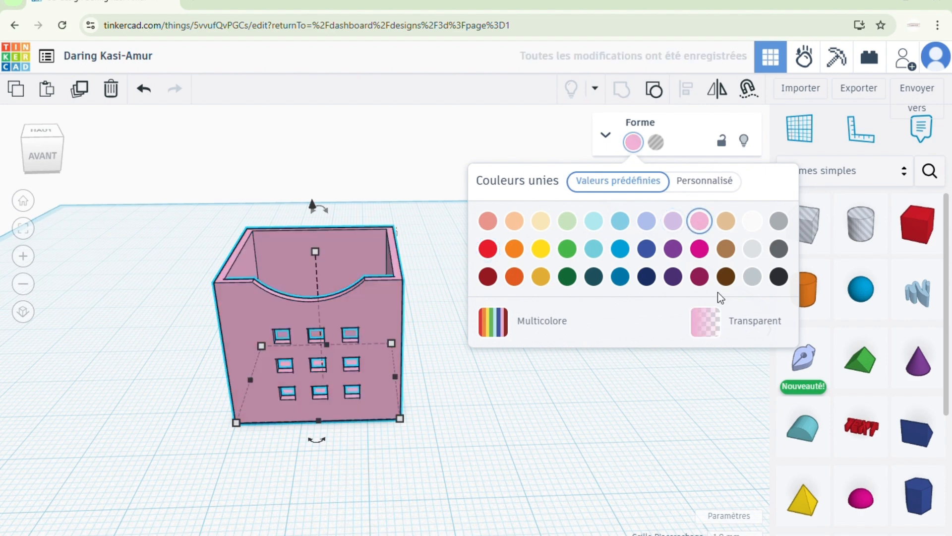
{"action": "left_click", "coordinate": [501, 401]}
{"action": "right_click_drag", "start_coordinate": [511, 395], "coordinate": [432, 406]}
{"action": "left_click", "coordinate": [393, 385]}
{"action": "mouse_move", "coordinate": [404, 410]}
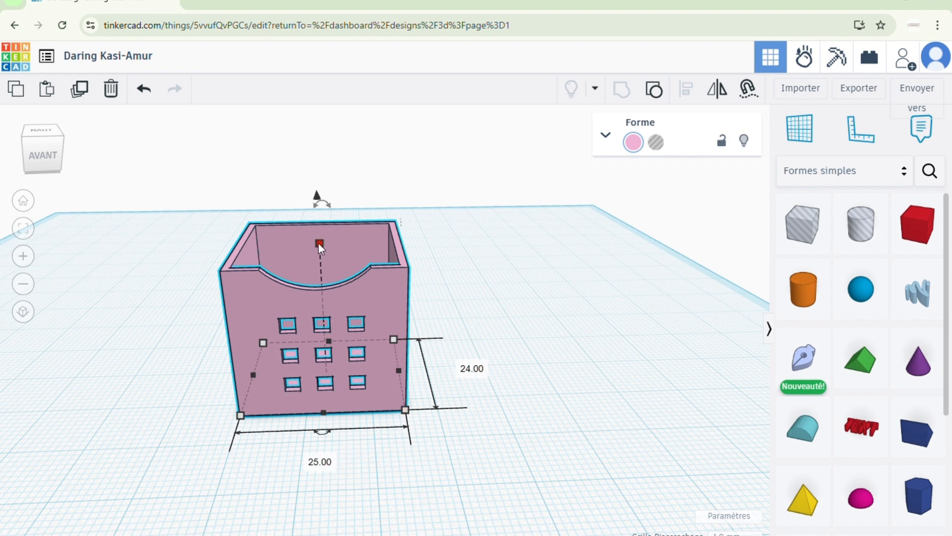
{"action": "left_click", "coordinate": [521, 314]}
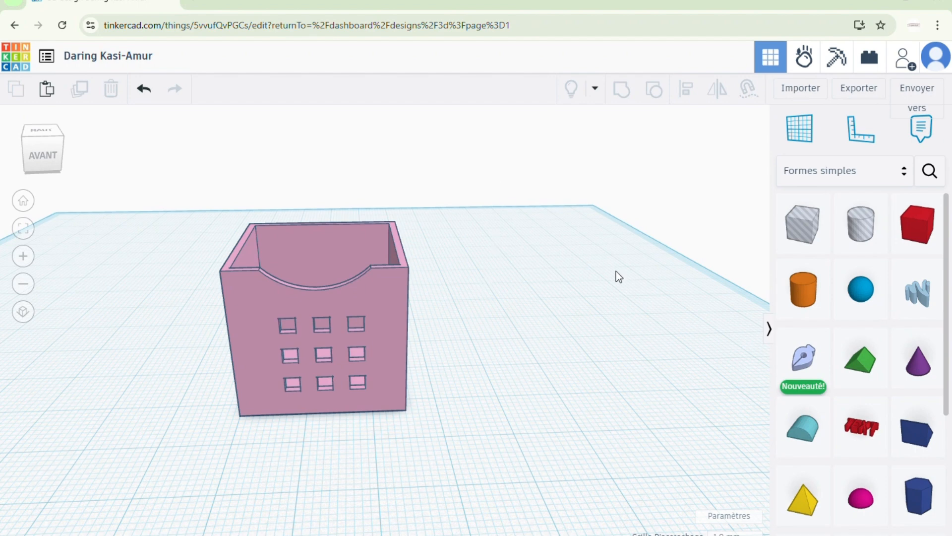
Duplicate the pink box, place the copy beside the original and colour the copy light green.
{"action": "left_click_drag", "start_coordinate": [376, 356], "coordinate": [491, 301]}
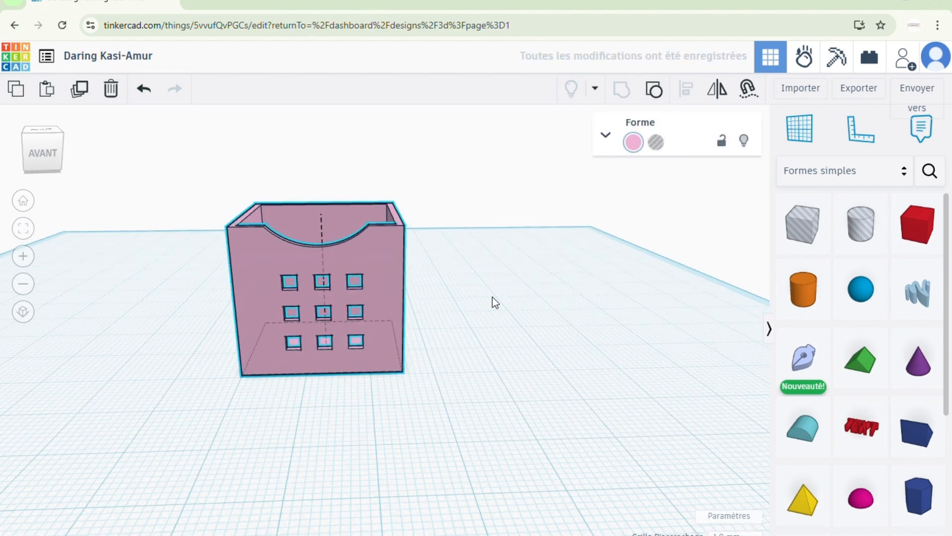
{"action": "left_click", "coordinate": [509, 356]}
{"action": "right_click_drag", "start_coordinate": [515, 235], "coordinate": [513, 293]}
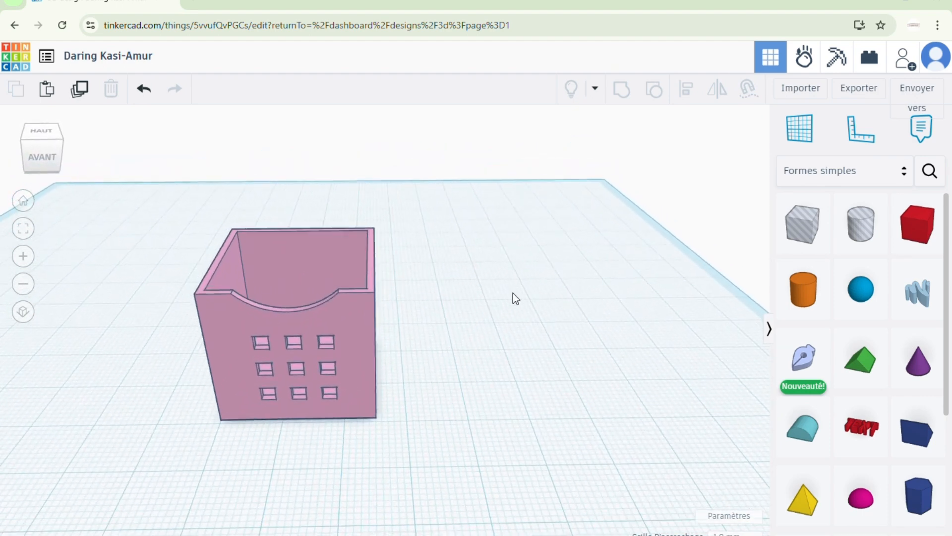
{"action": "left_click", "coordinate": [292, 293]}
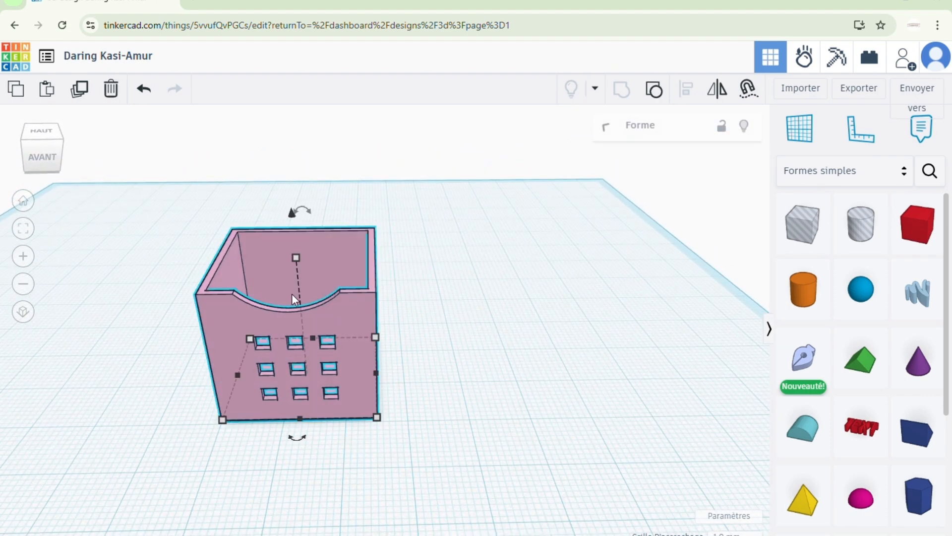
{"action": "left_click", "coordinate": [86, 100]}
{"action": "left_click_drag", "start_coordinate": [323, 312], "coordinate": [575, 318]}
{"action": "left_click", "coordinate": [633, 142]}
{"action": "left_click", "coordinate": [567, 221]}
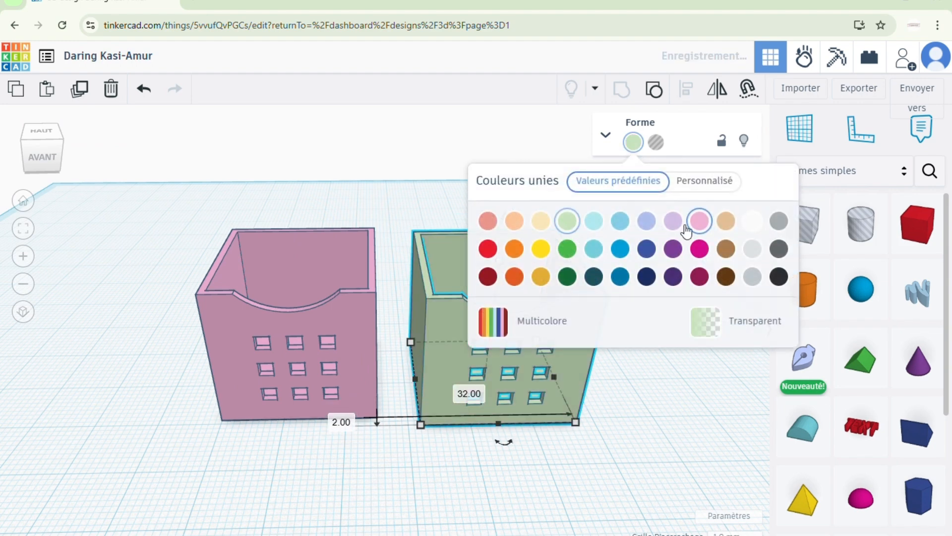
Set the green copy's base to 20 mm wide and 18 mm deep.
{"action": "left_click", "coordinate": [620, 423]}
{"action": "left_click", "coordinate": [568, 372]}
{"action": "left_click", "coordinate": [575, 423]}
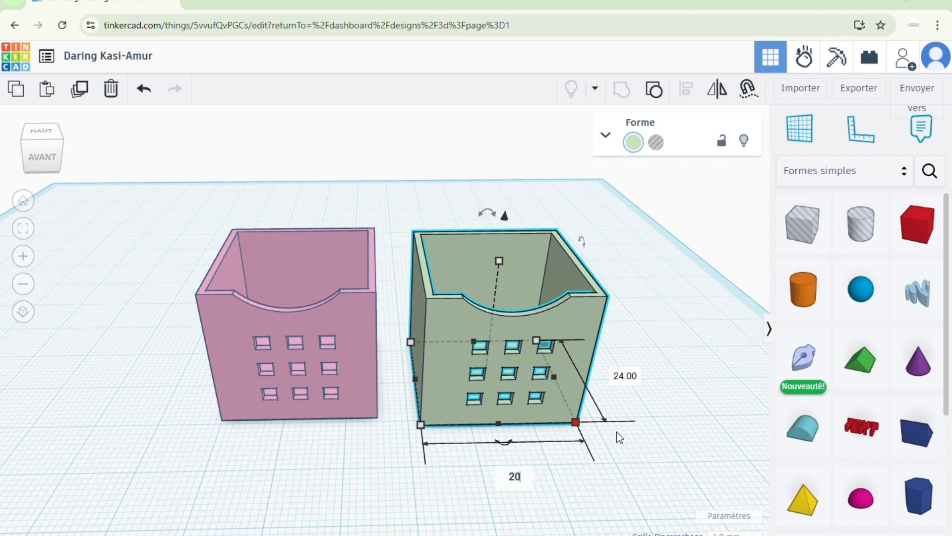
{"action": "left_click", "coordinate": [626, 376]}
{"action": "type", "text": "18"}
{"action": "key", "text": "Return"}
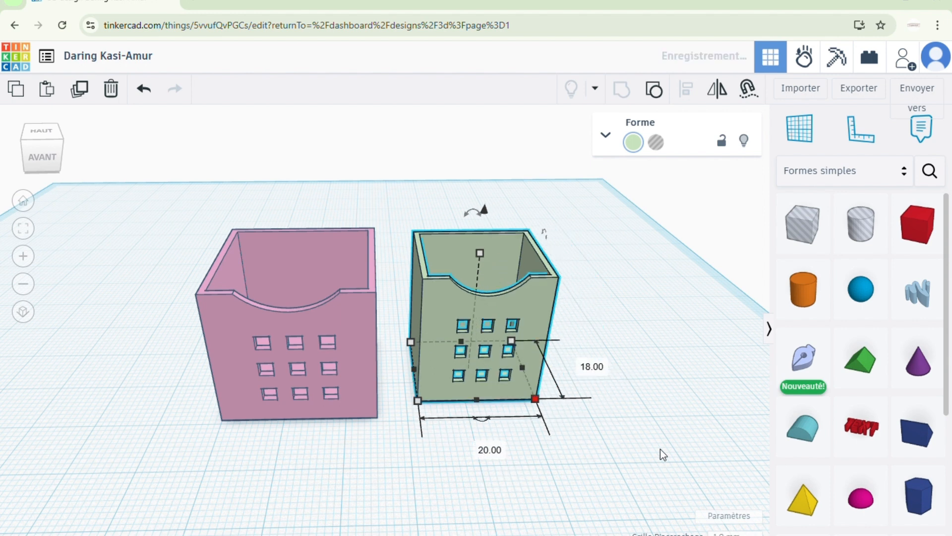
Check the green copy's height and delete the copy from the workplane.
{"action": "left_click", "coordinate": [641, 400]}
{"action": "left_click", "coordinate": [502, 294]}
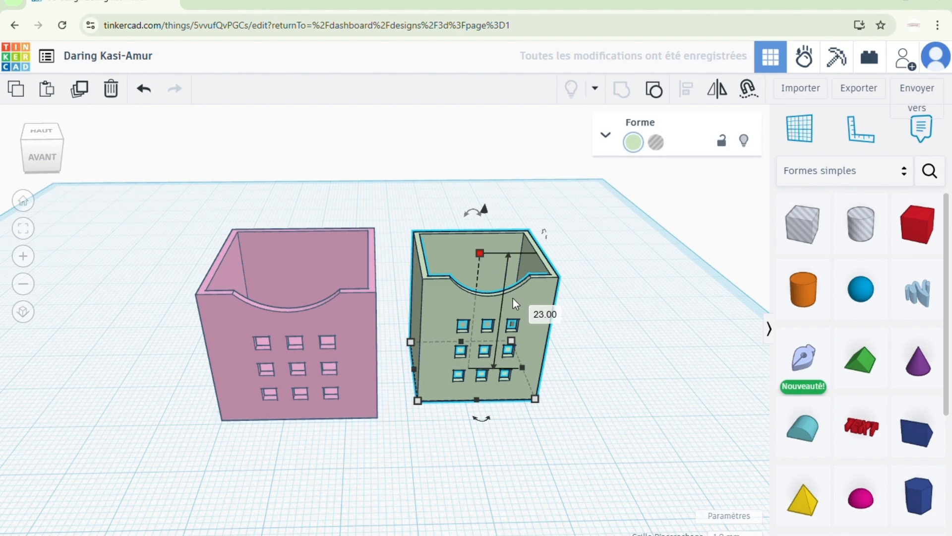
{"action": "left_click", "coordinate": [548, 320]}
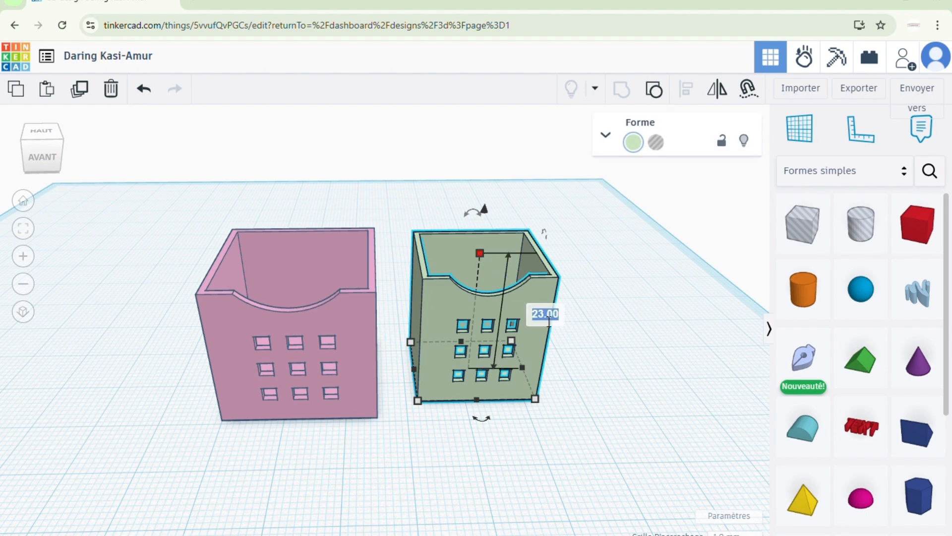
{"action": "key", "text": "Escape"}
{"action": "key", "text": "Delete"}
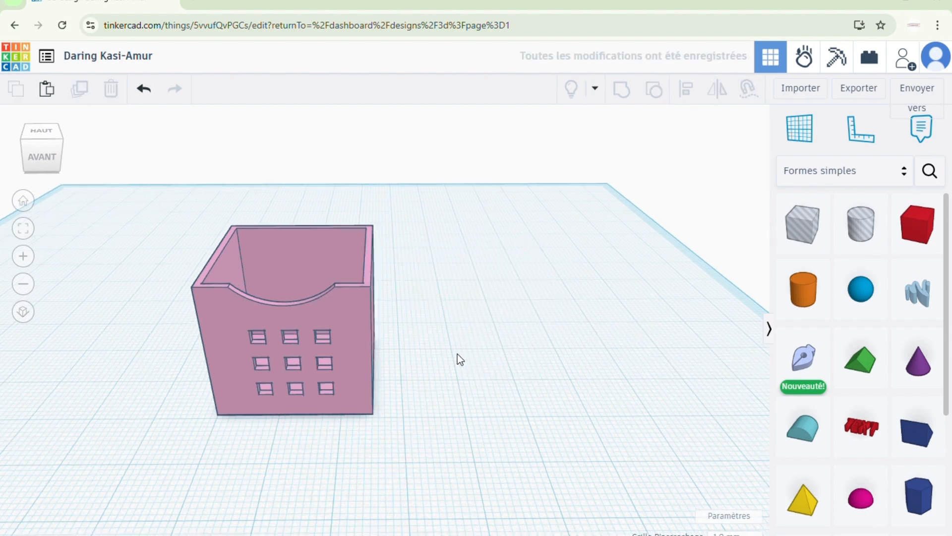
Open the export options to download the pink box for 3D printing.
{"action": "key", "text": "f"}
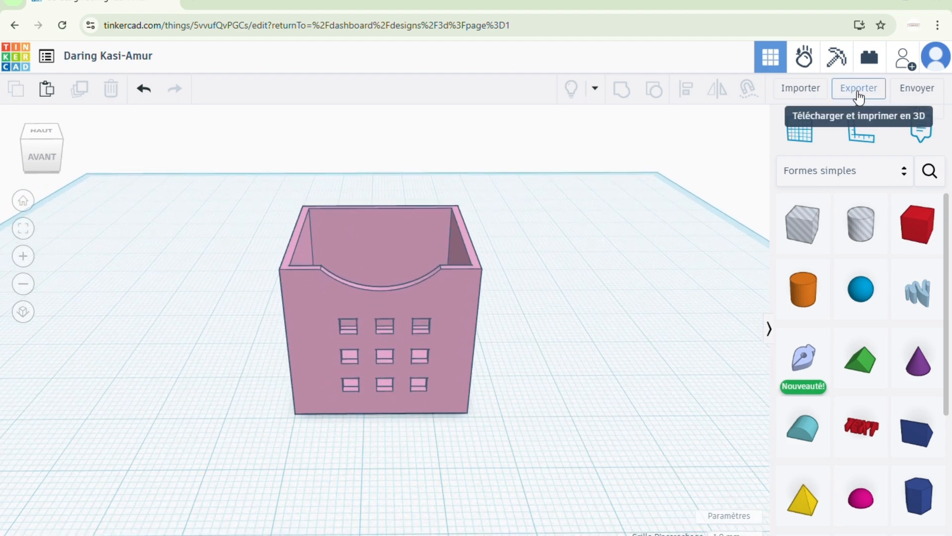
{"action": "left_click", "coordinate": [858, 95]}
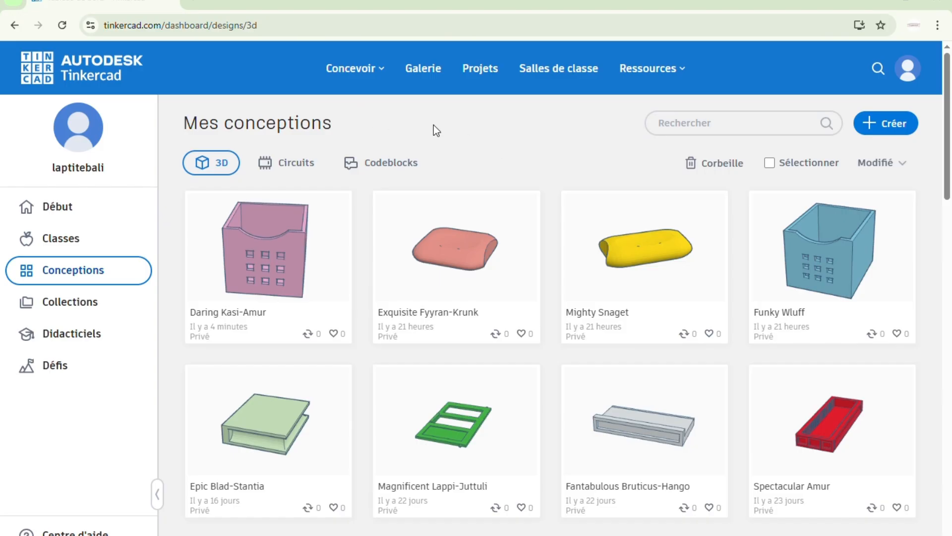
Ungroup the box in the Daring Kasi-Amur design and align its parts on their common centre across the width.
{"action": "mouse_move", "coordinate": [314, 217]}
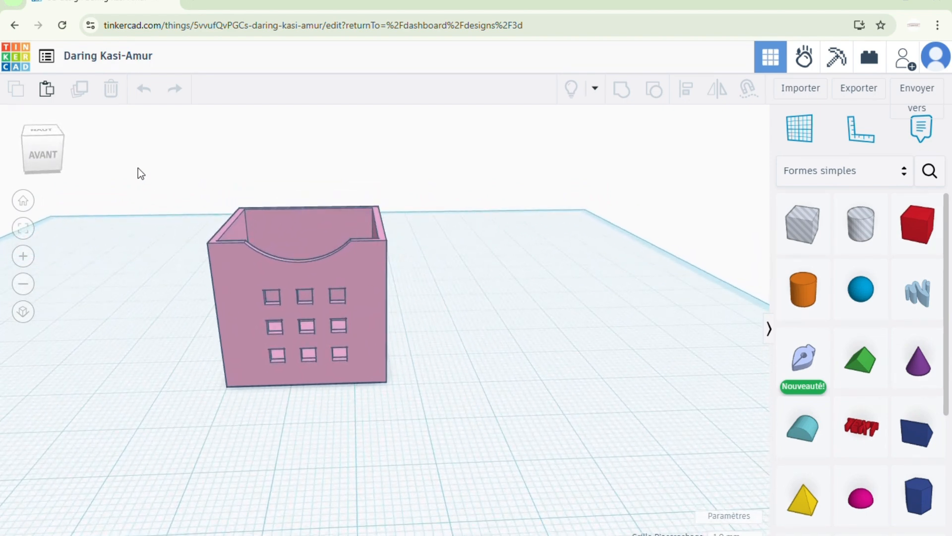
{"action": "left_click_drag", "start_coordinate": [145, 159], "coordinate": [489, 432]}
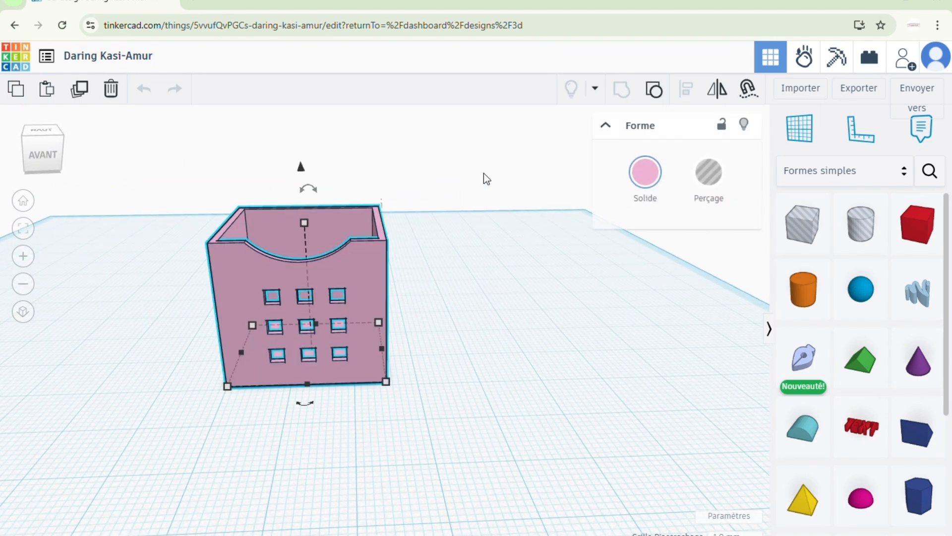
{"action": "left_click", "coordinate": [655, 92]}
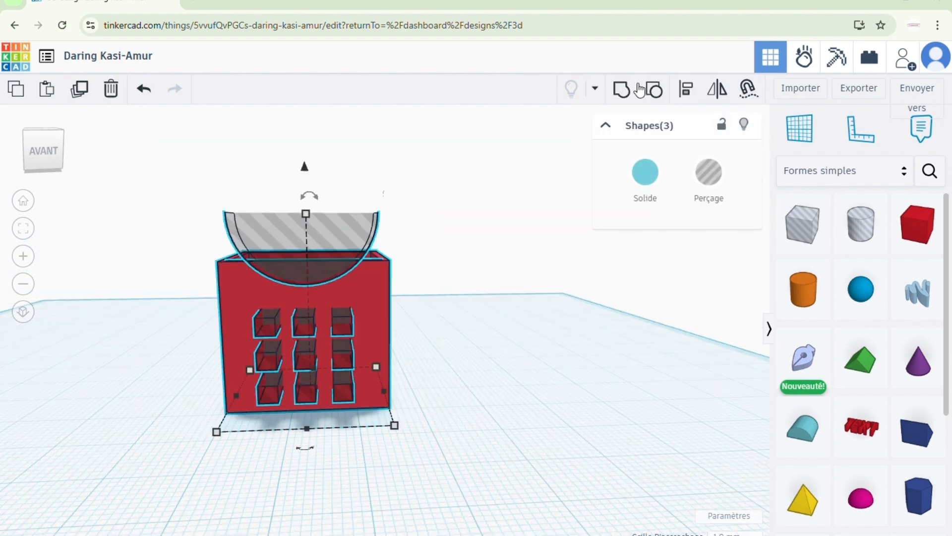
{"action": "left_click", "coordinate": [687, 92]}
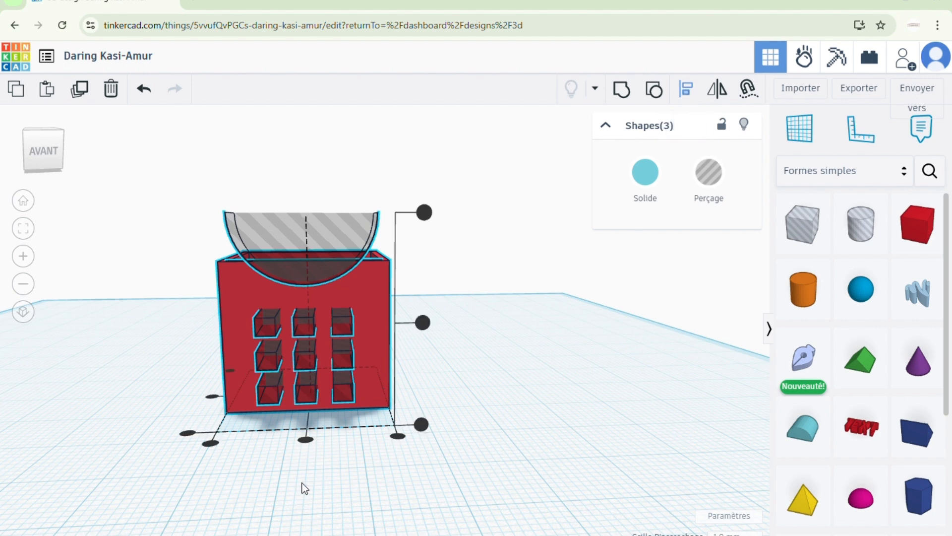
{"action": "left_click", "coordinate": [305, 440]}
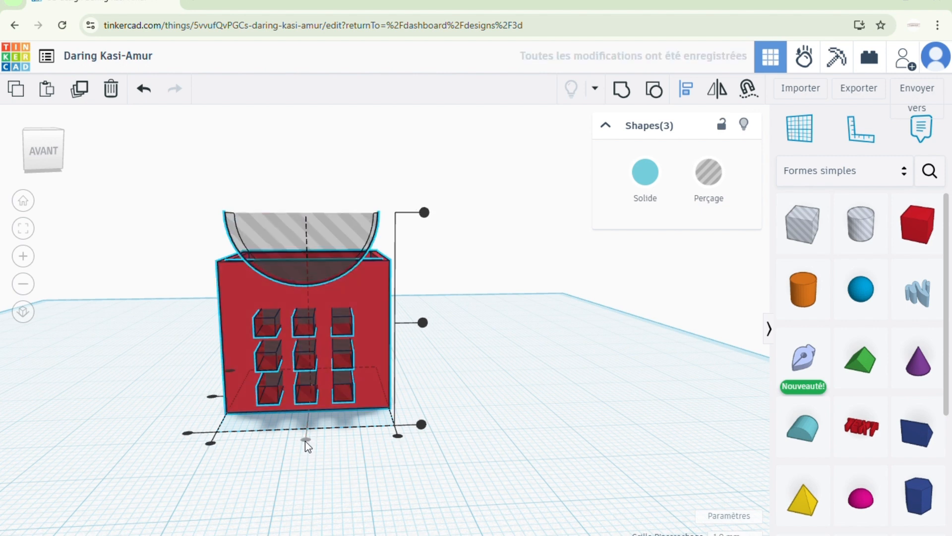
Select the box with all its hole shapes and regroup them to cut the square openings and curved notch.
{"action": "left_click", "coordinate": [204, 189]}
{"action": "left_click_drag", "start_coordinate": [188, 187], "coordinate": [485, 463]}
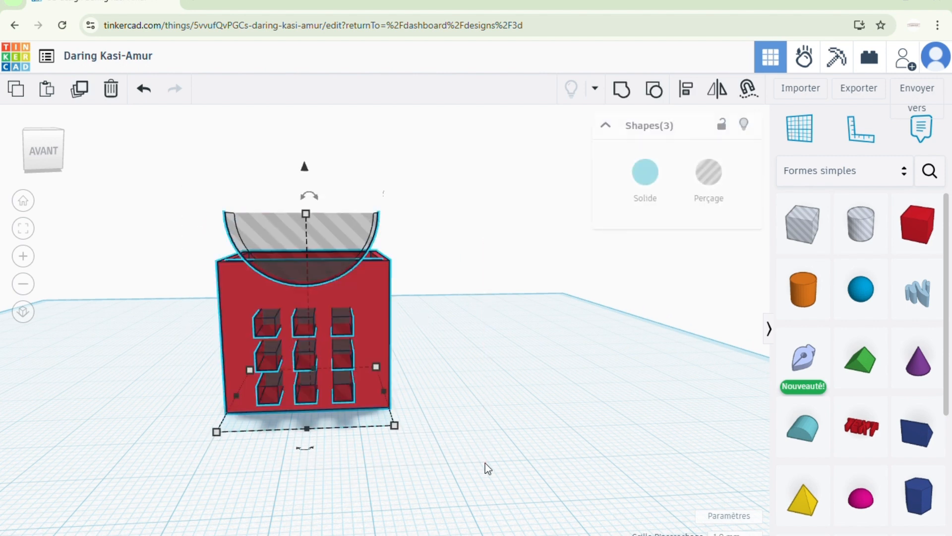
{"action": "left_click", "coordinate": [625, 94]}
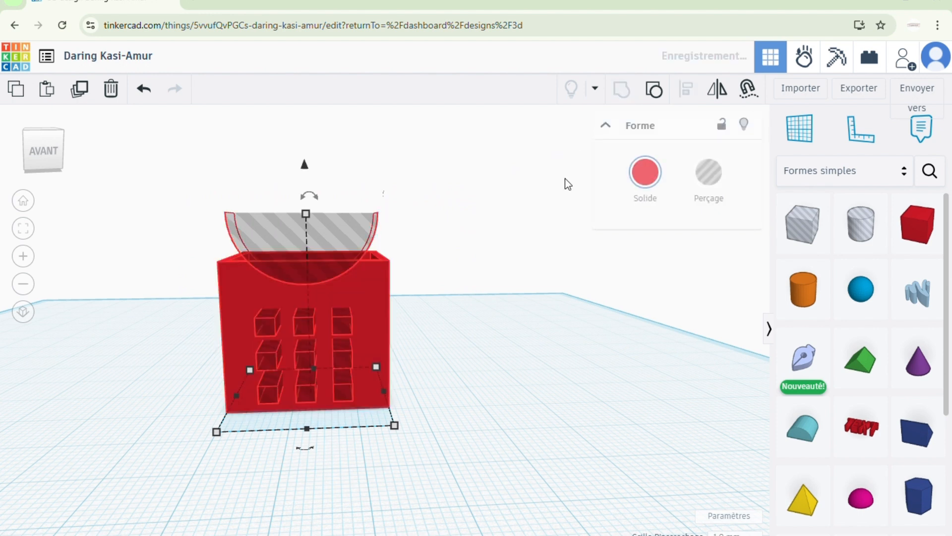
{"action": "left_click", "coordinate": [516, 376]}
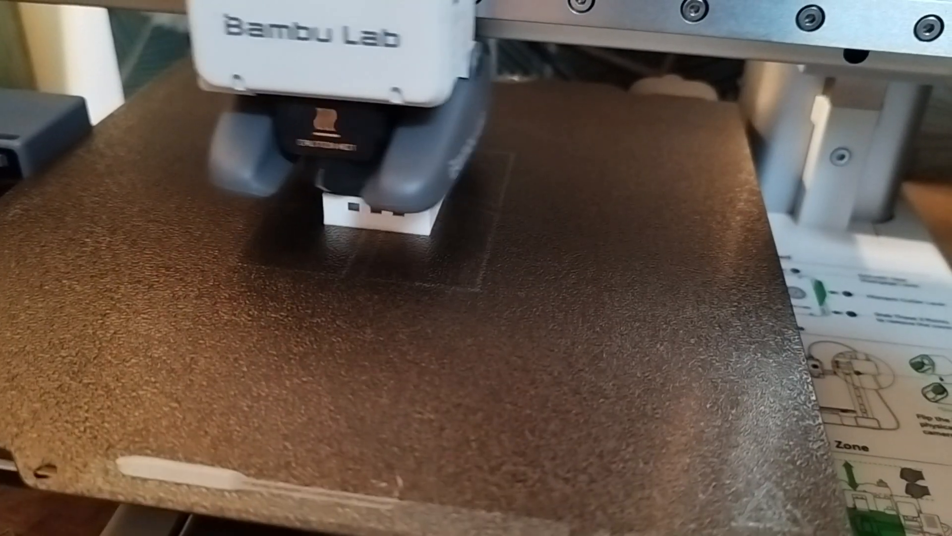